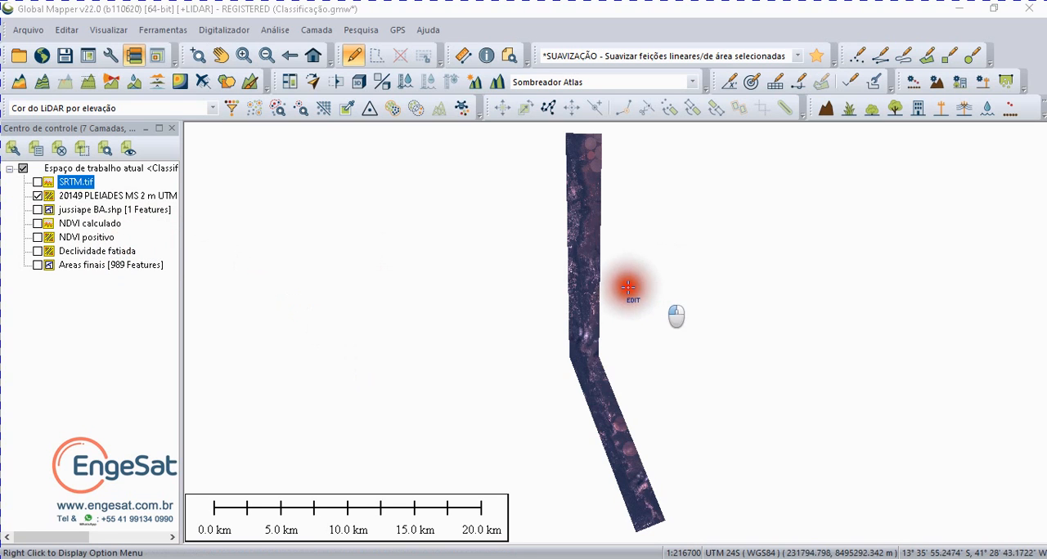
Step: Display the NDVI calculado layer over the Pleiades image around the fields and roads near the strip's western edge
{"action": "left_click", "coordinate": [198, 56]}
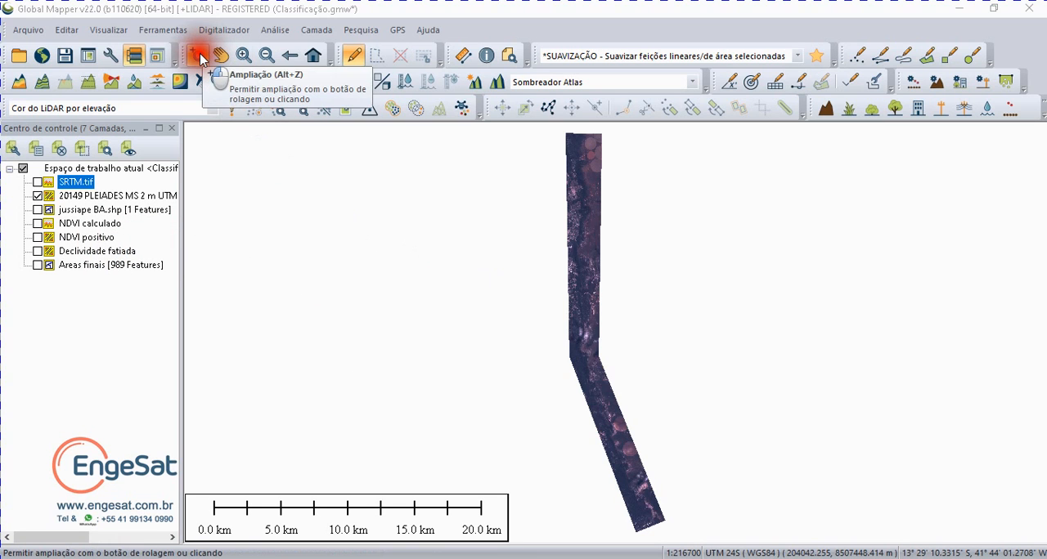
{"action": "left_click_drag", "start_coordinate": [570, 275], "coordinate": [605, 314]}
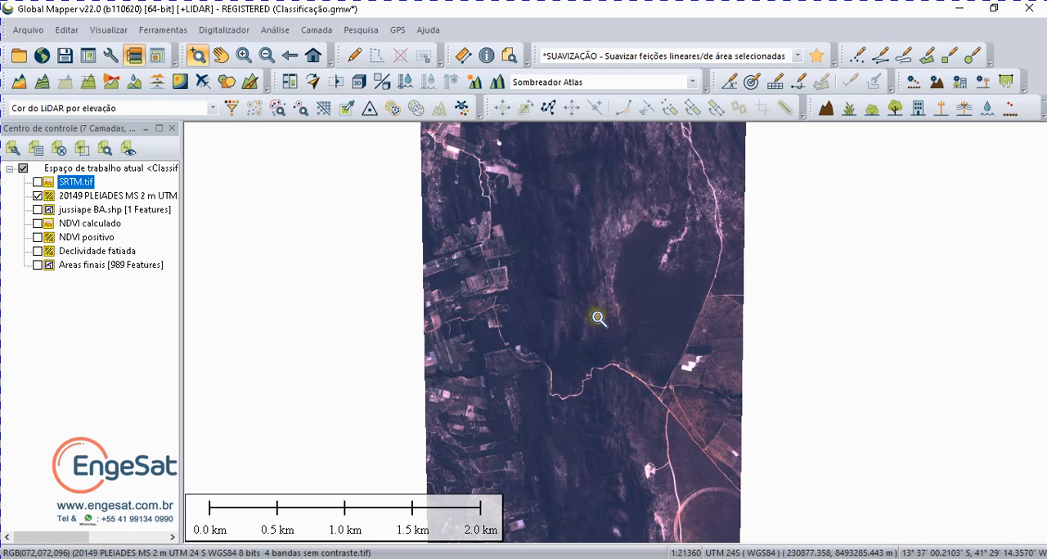
{"action": "left_click_drag", "start_coordinate": [477, 283], "coordinate": [601, 400]}
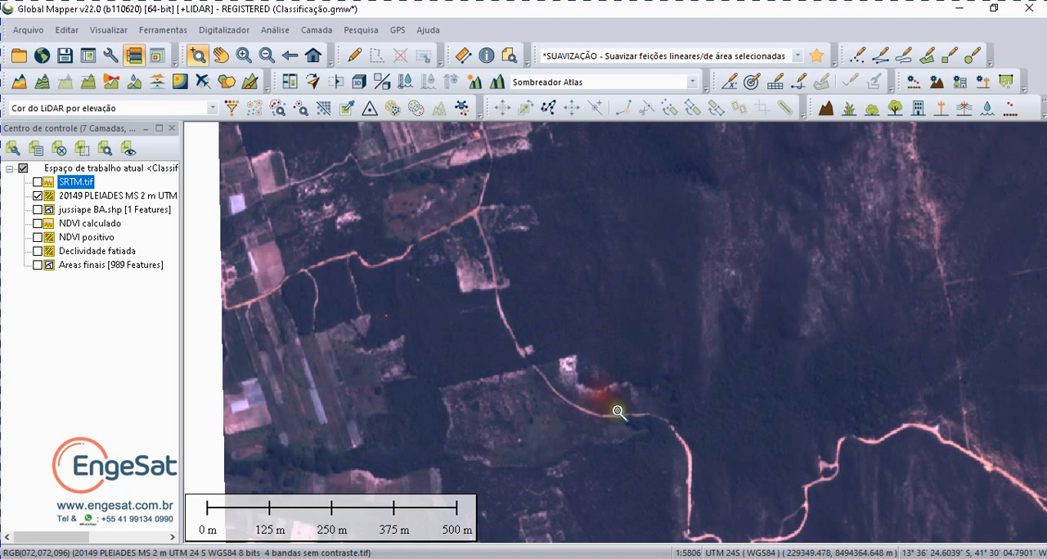
{"action": "left_click", "coordinate": [37, 224]}
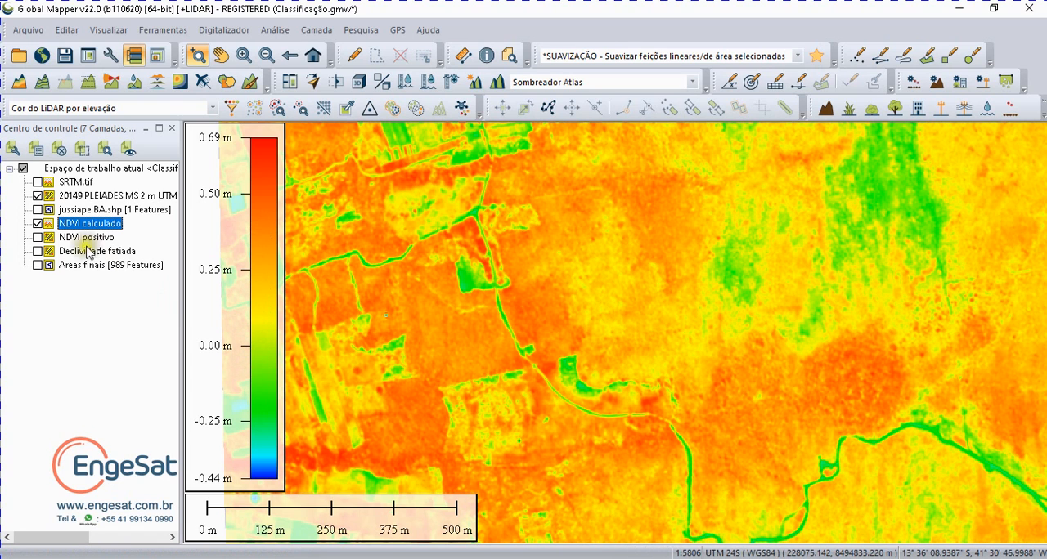
Step: Overlay the NDVI positivo layer and compare it with and without NDVI calculado, leaving it over the Pleiades image alone
{"action": "left_click", "coordinate": [37, 238]}
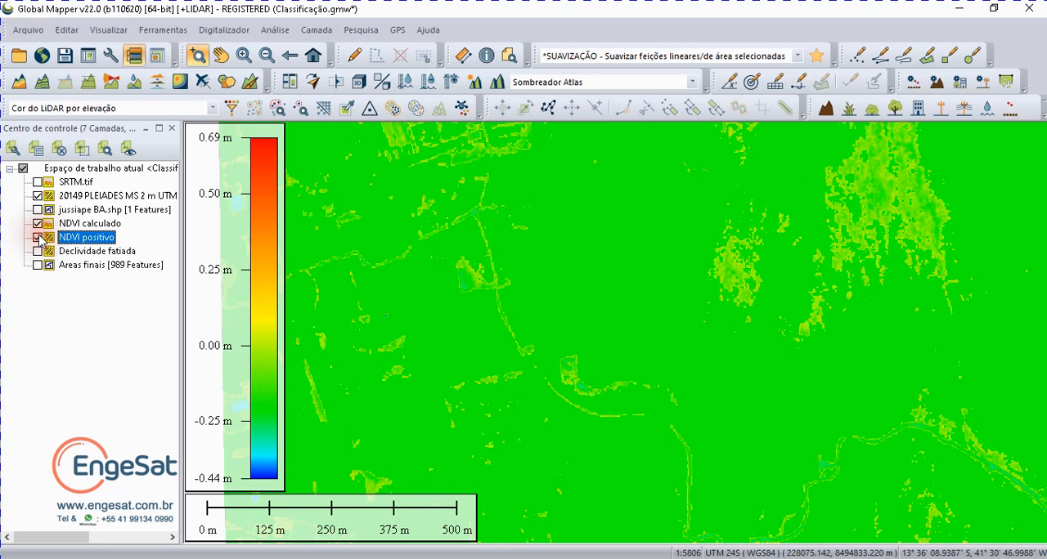
{"action": "left_click", "coordinate": [38, 223]}
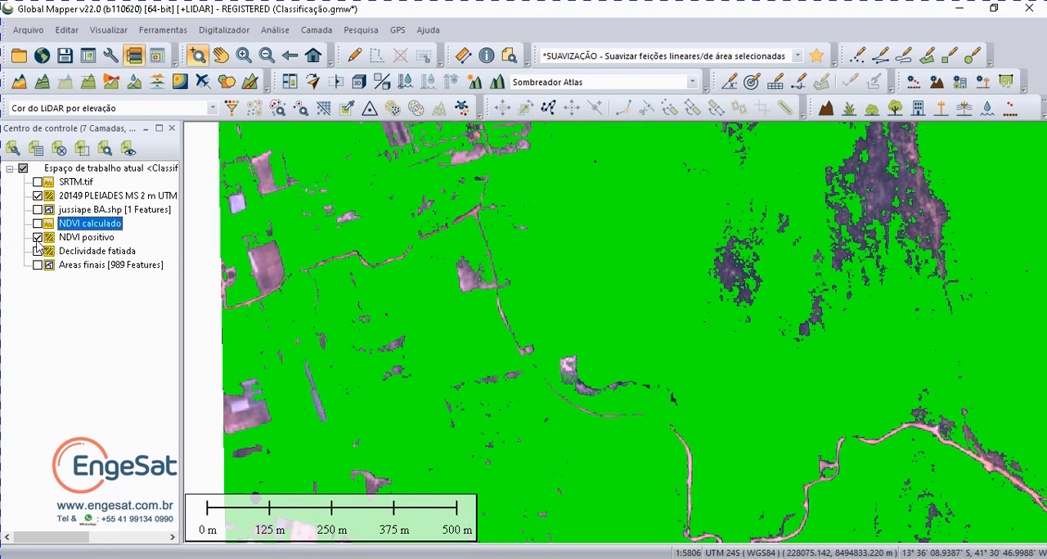
{"action": "left_click", "coordinate": [38, 225]}
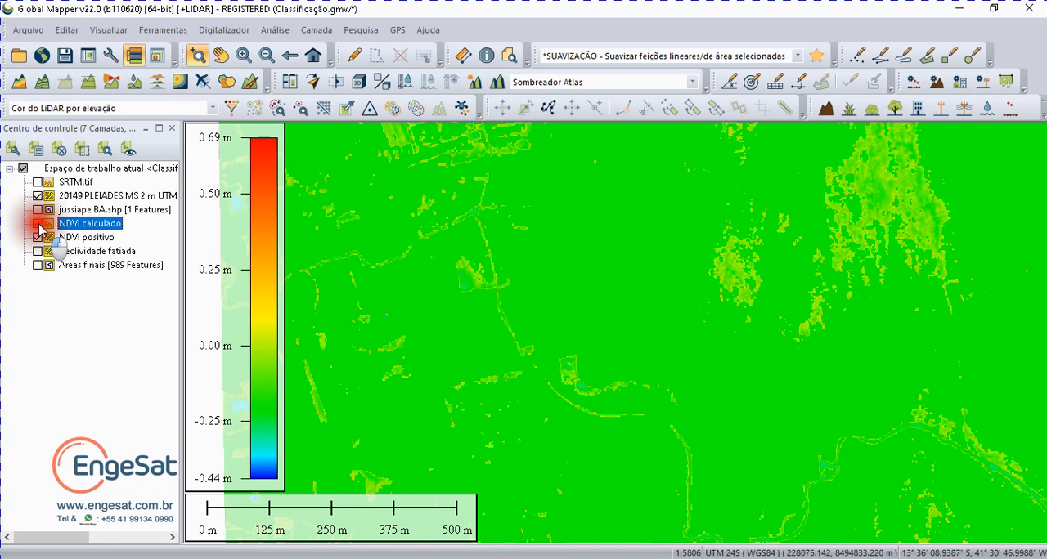
{"action": "scroll", "coordinate": [657, 289], "scroll_direction": "down", "scroll_amount": 3}
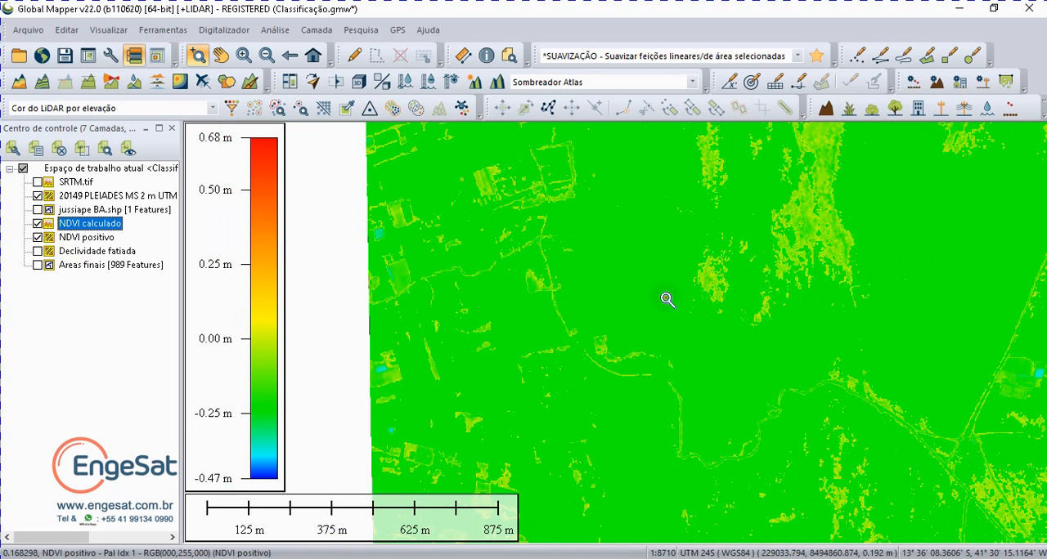
{"action": "scroll", "coordinate": [666, 299], "scroll_direction": "down", "scroll_amount": 2}
{"action": "scroll", "coordinate": [624, 358], "scroll_direction": "down", "scroll_amount": 1}
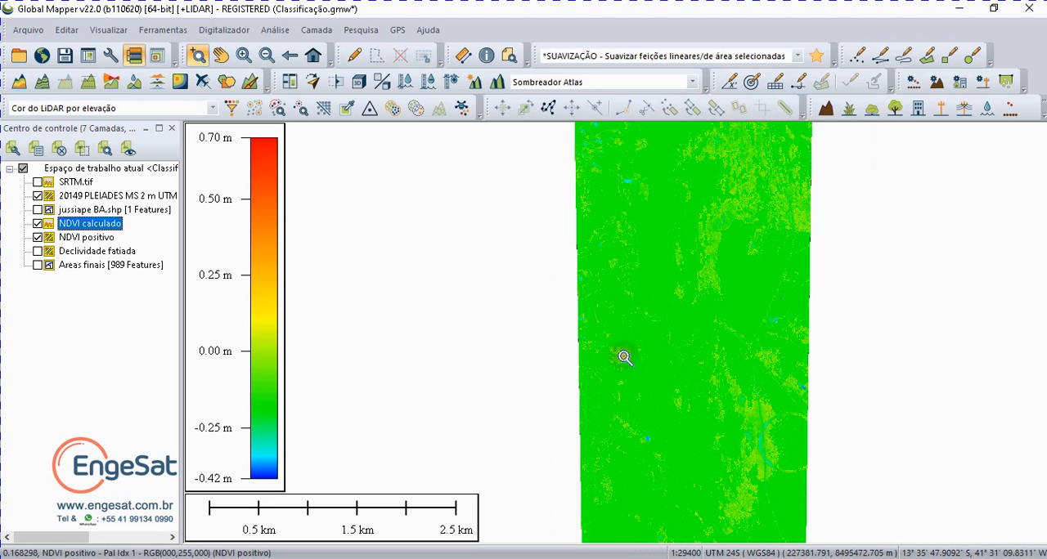
{"action": "left_click", "coordinate": [36, 224]}
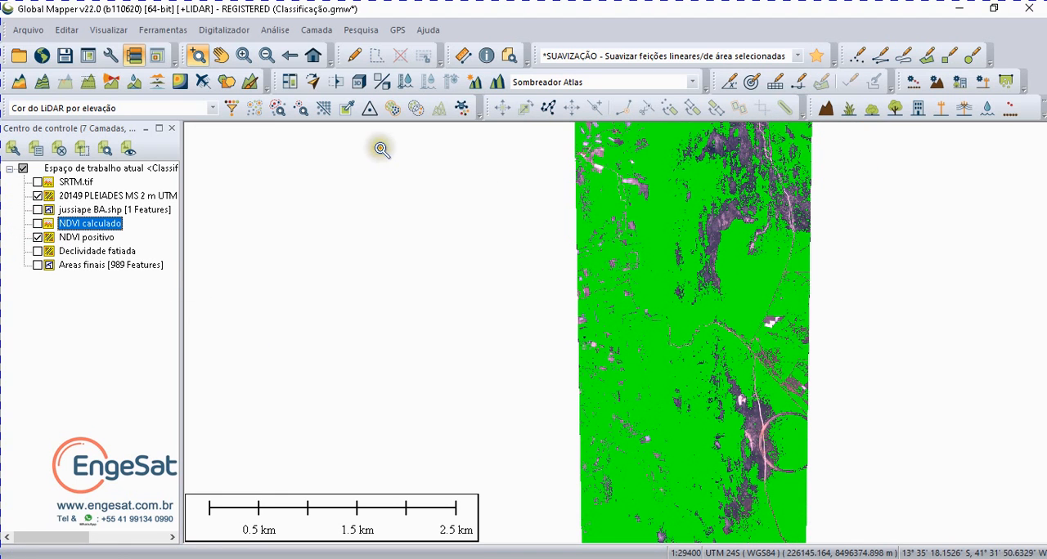
Step: Near the strip's bend, hide the Pleiades image and compare NDVI calculado with and without the NDVI positivo overlay
{"action": "left_click", "coordinate": [313, 55]}
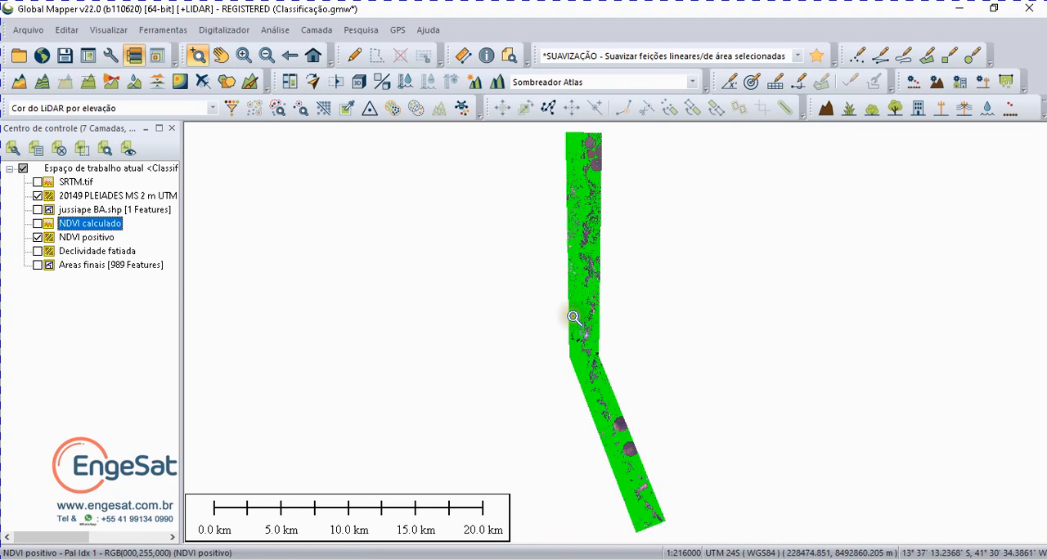
{"action": "left_click_drag", "start_coordinate": [571, 317], "coordinate": [610, 361]}
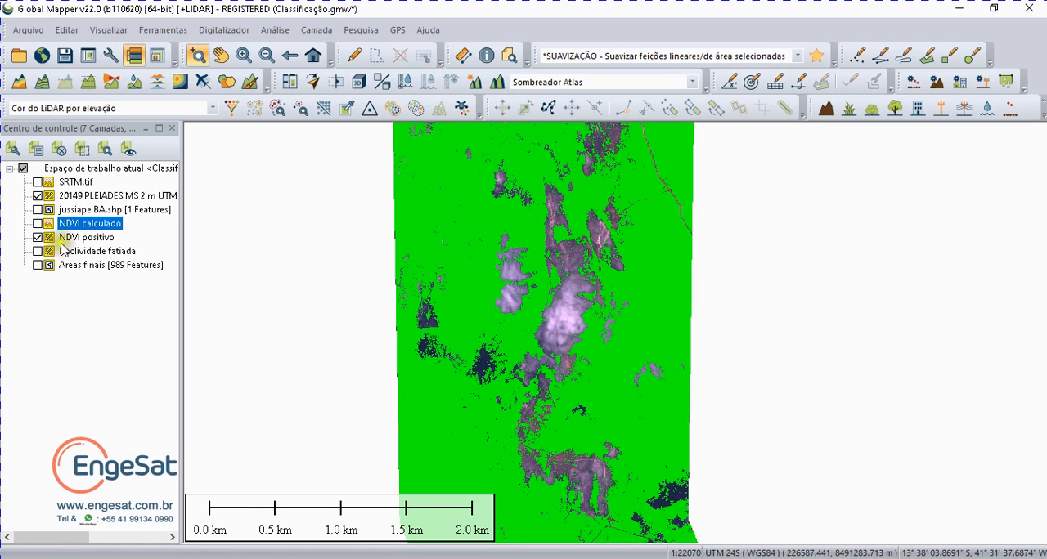
{"action": "left_click", "coordinate": [38, 196]}
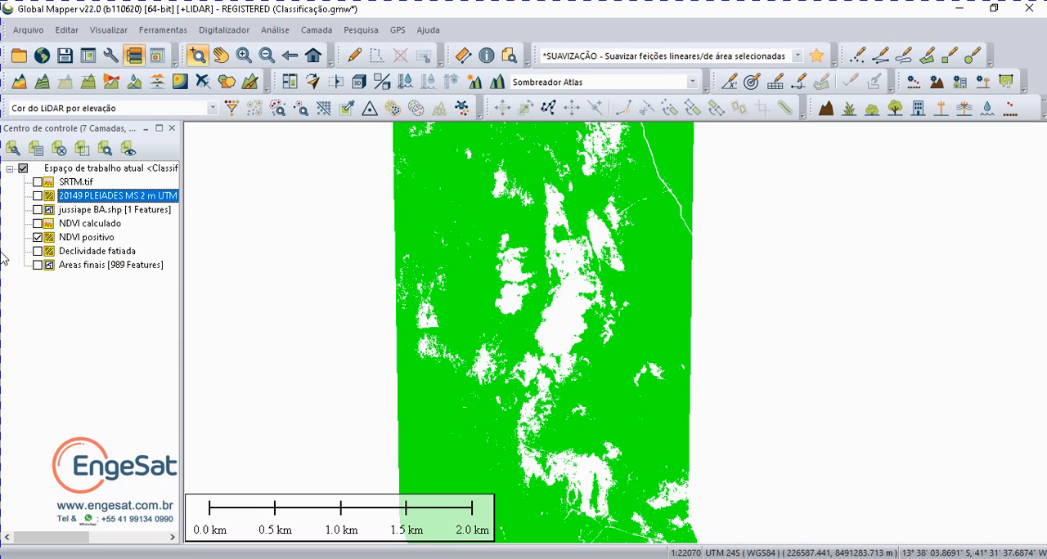
{"action": "left_click", "coordinate": [37, 224]}
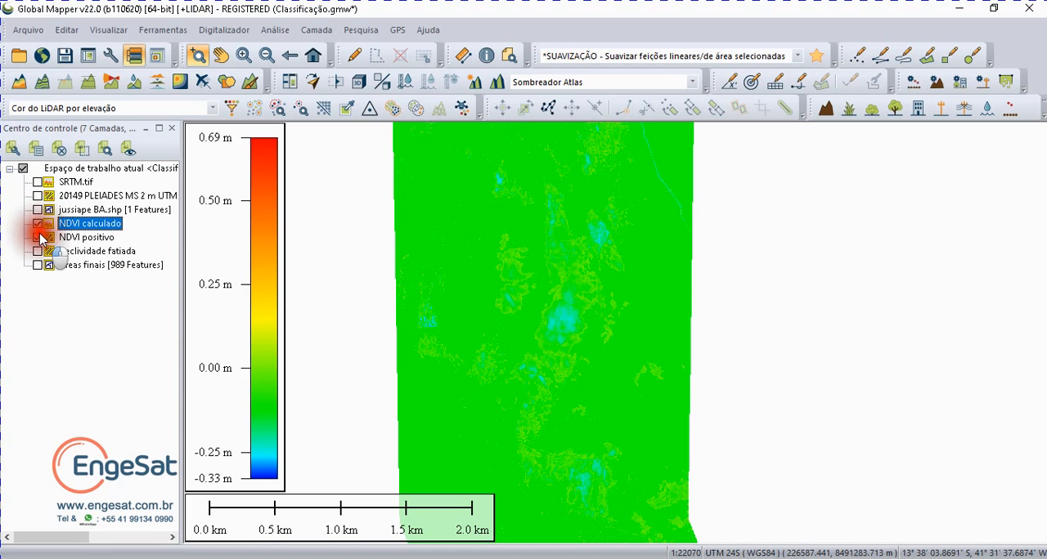
{"action": "left_click", "coordinate": [38, 237]}
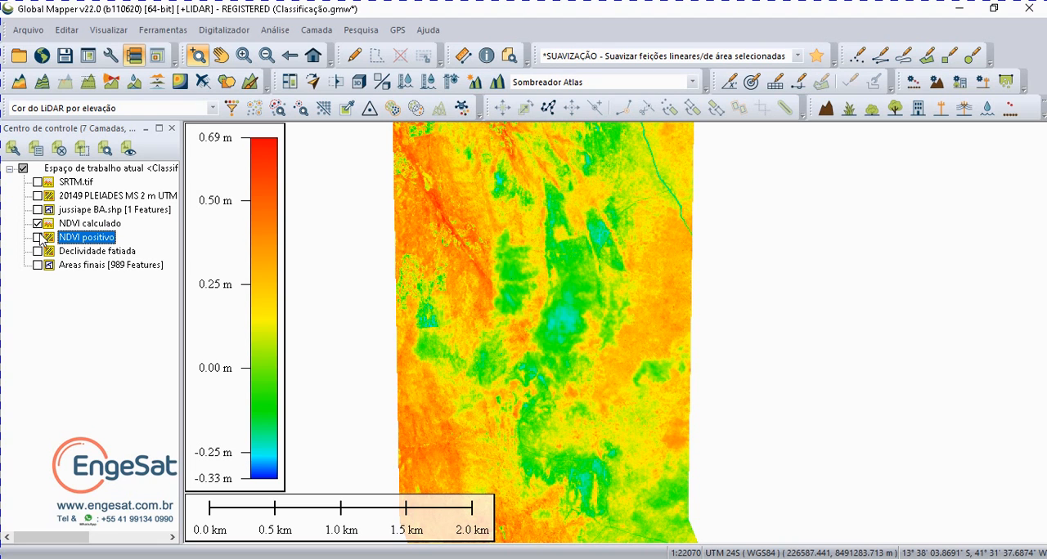
{"action": "left_click", "coordinate": [37, 237]}
{"action": "left_click", "coordinate": [38, 238]}
Step: Replace the NDVI calculado display with SRTM.tif, overlay the Declividade fatiada layer and inspect its slope classes
{"action": "left_click", "coordinate": [38, 181]}
{"action": "left_click", "coordinate": [38, 224]}
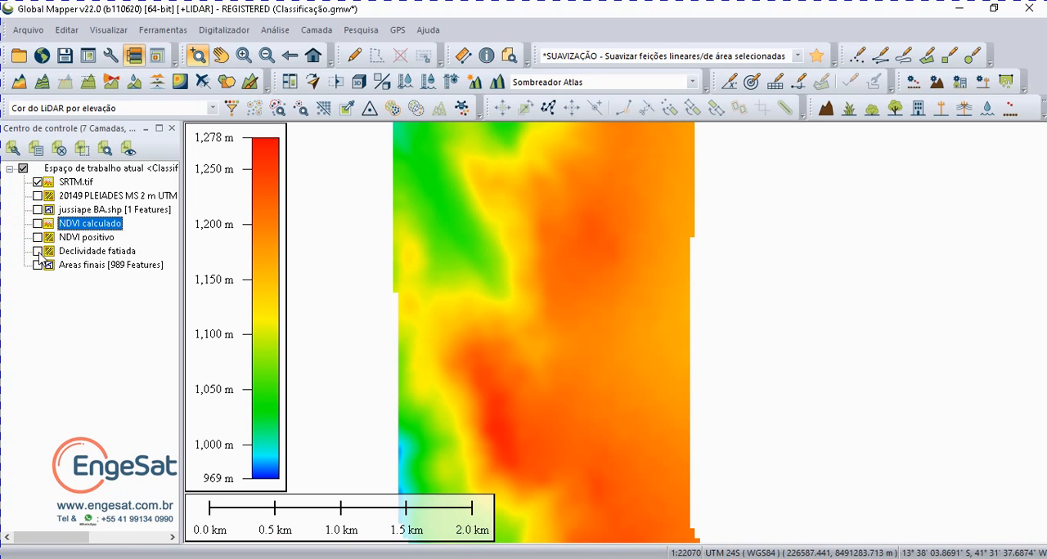
{"action": "left_click", "coordinate": [37, 252]}
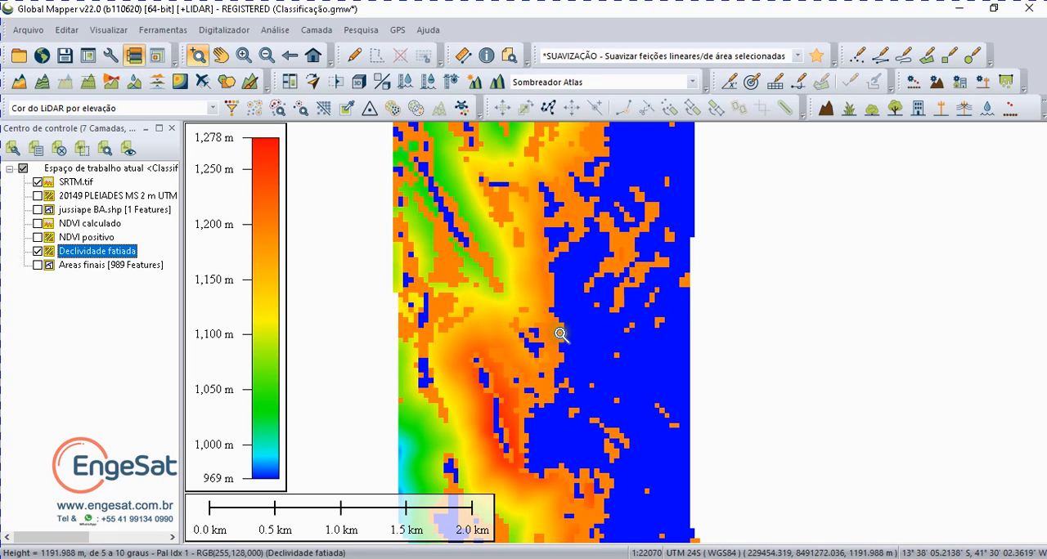
{"action": "mouse_move", "coordinate": [573, 325]}
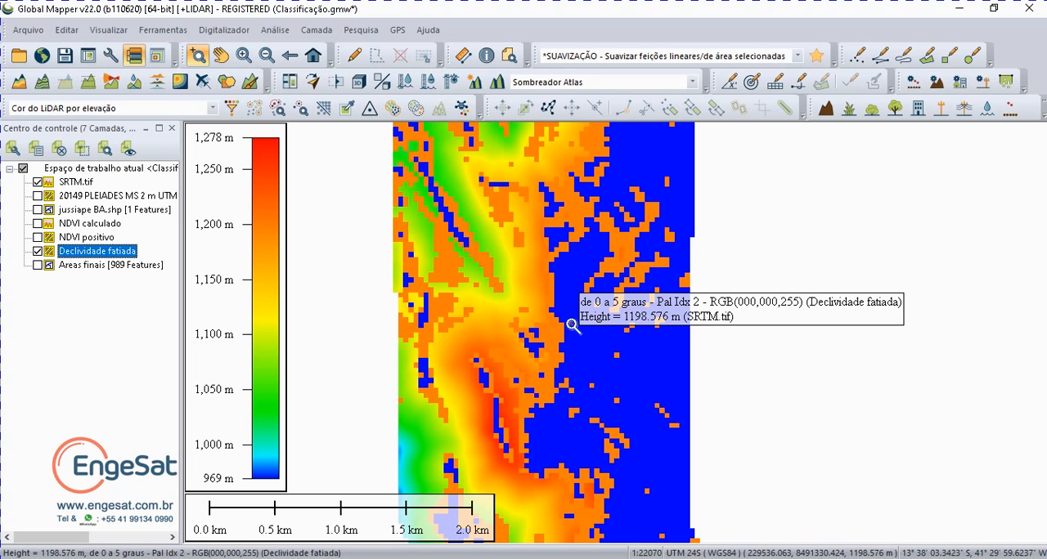
{"action": "scroll", "coordinate": [574, 323], "scroll_direction": "up", "scroll_amount": 2}
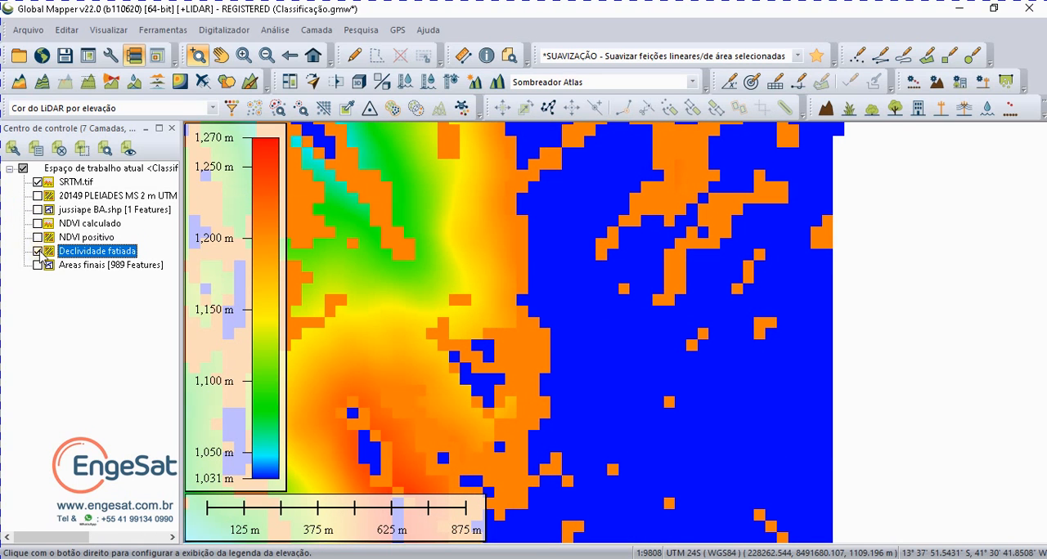
Step: Hide SRTM.tif and identify the slope classes of the orange and blue areas in Declividade fatiada
{"action": "left_click", "coordinate": [37, 183]}
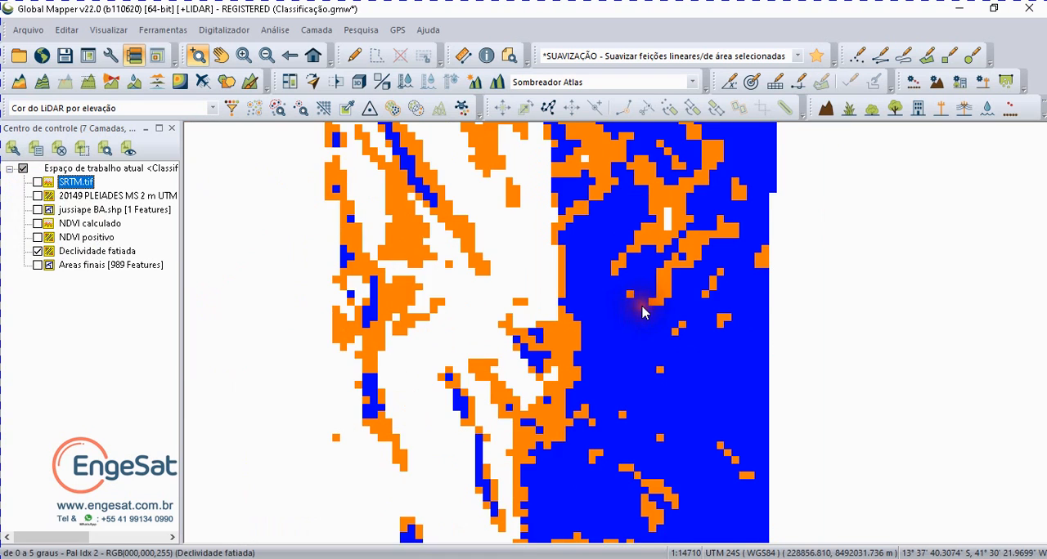
{"action": "scroll", "coordinate": [642, 312], "scroll_direction": "down", "scroll_amount": 2}
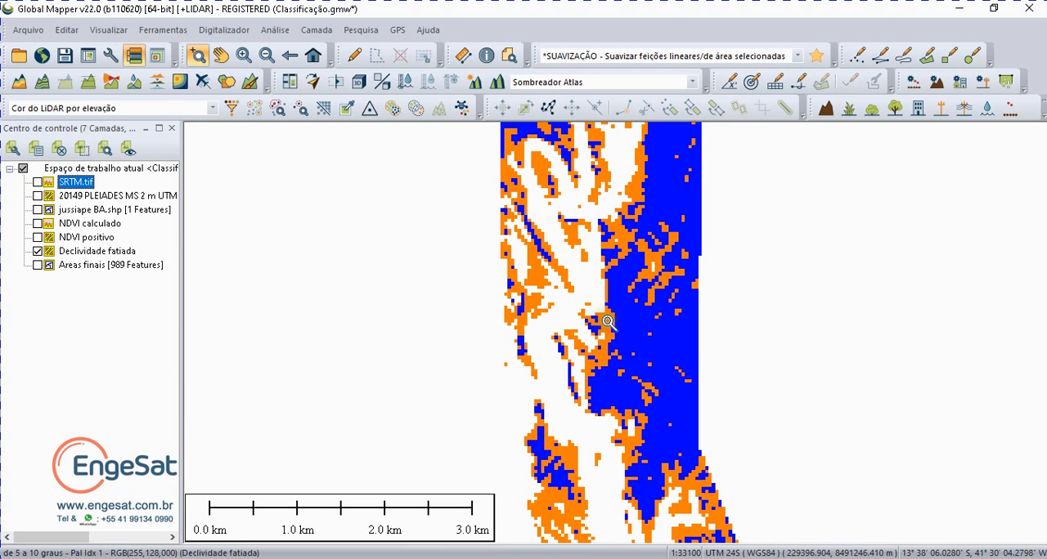
{"action": "mouse_move", "coordinate": [608, 322]}
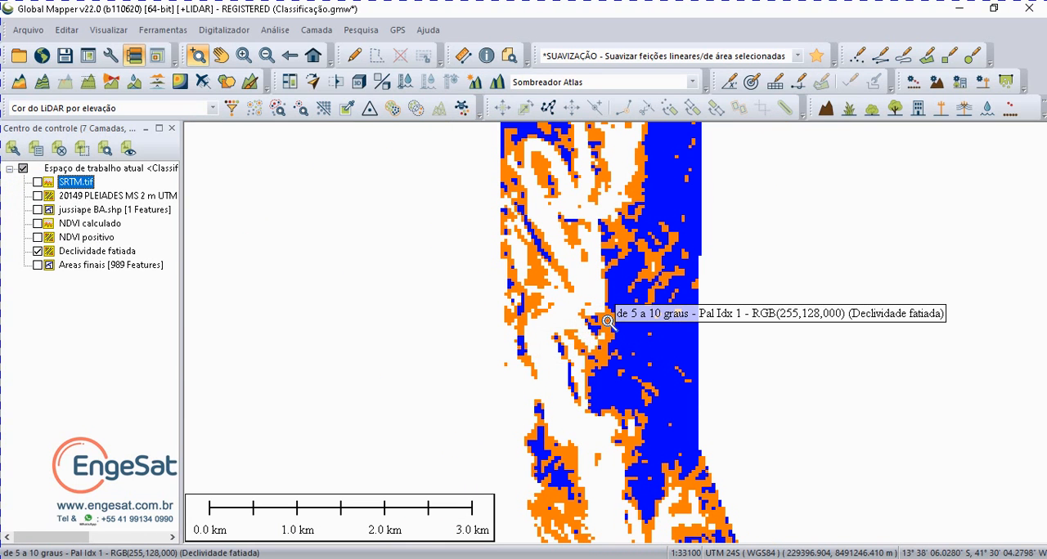
{"action": "mouse_move", "coordinate": [634, 337]}
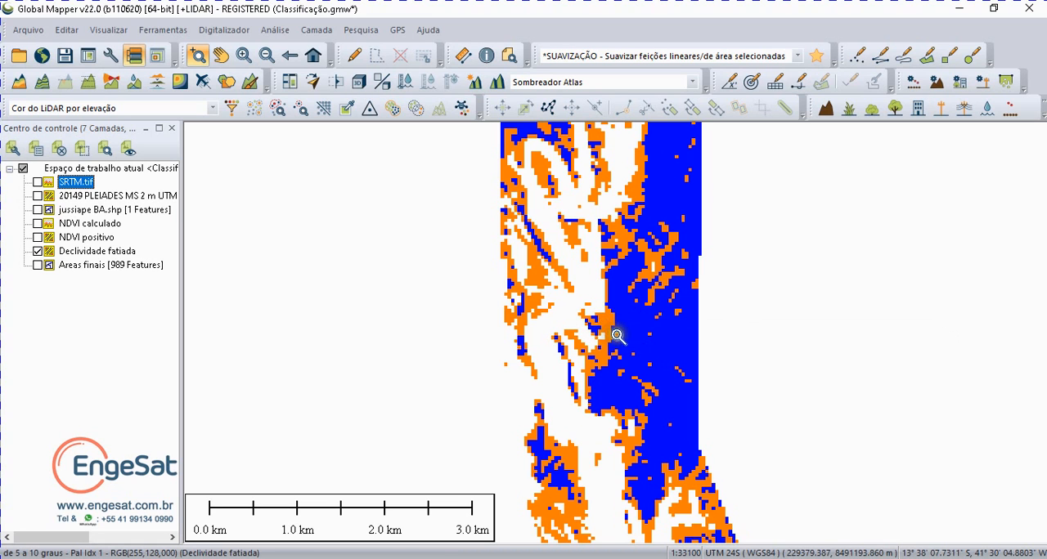
{"action": "mouse_move", "coordinate": [675, 334]}
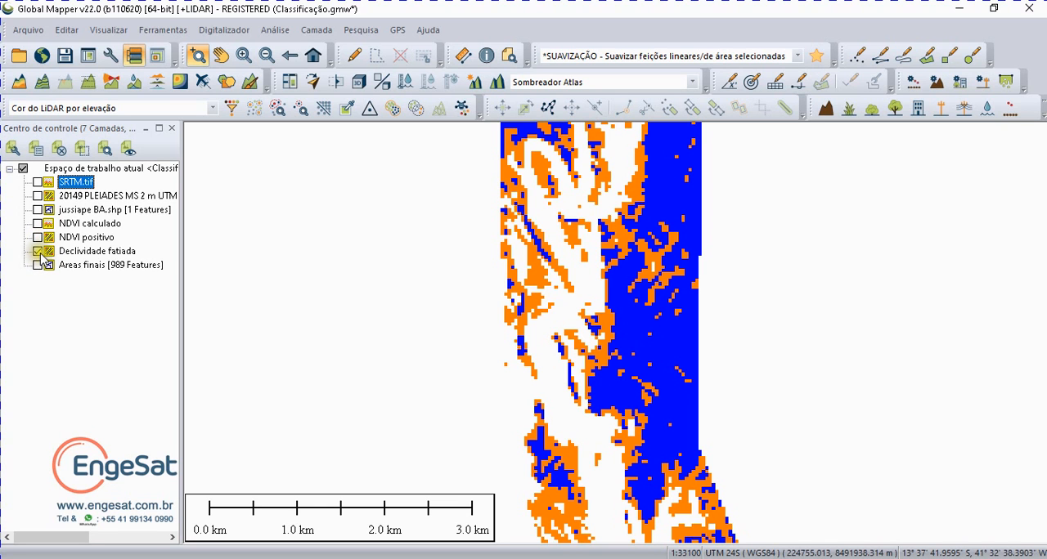
Step: Show SRTM.tif beneath Declividade fatiada again and apply the Sombreador de Declividade shader to the terrain
{"action": "scroll", "coordinate": [501, 273], "scroll_direction": "down", "scroll_amount": 1}
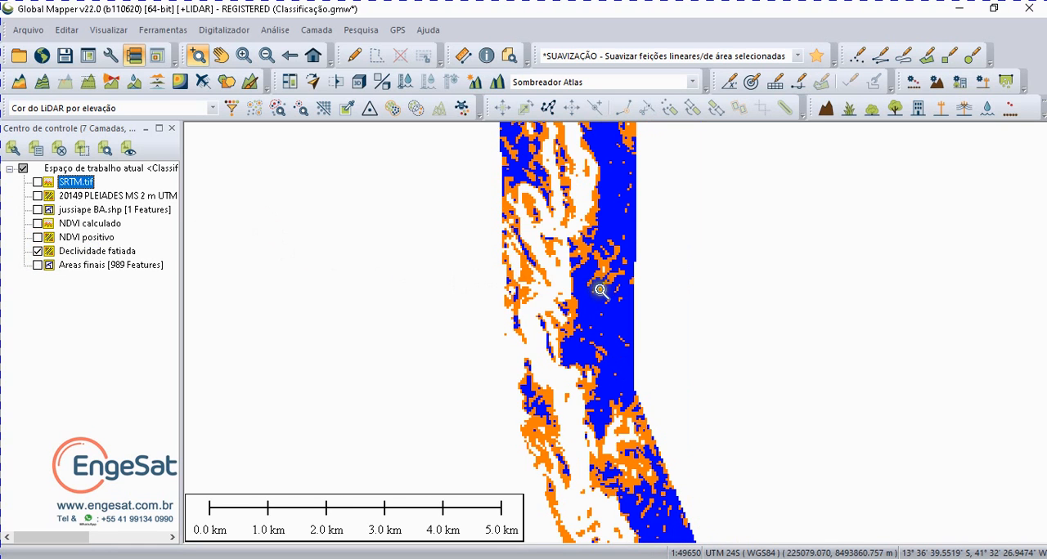
{"action": "scroll", "coordinate": [599, 291], "scroll_direction": "down", "scroll_amount": 1}
{"action": "scroll", "coordinate": [600, 290], "scroll_direction": "down", "scroll_amount": 1}
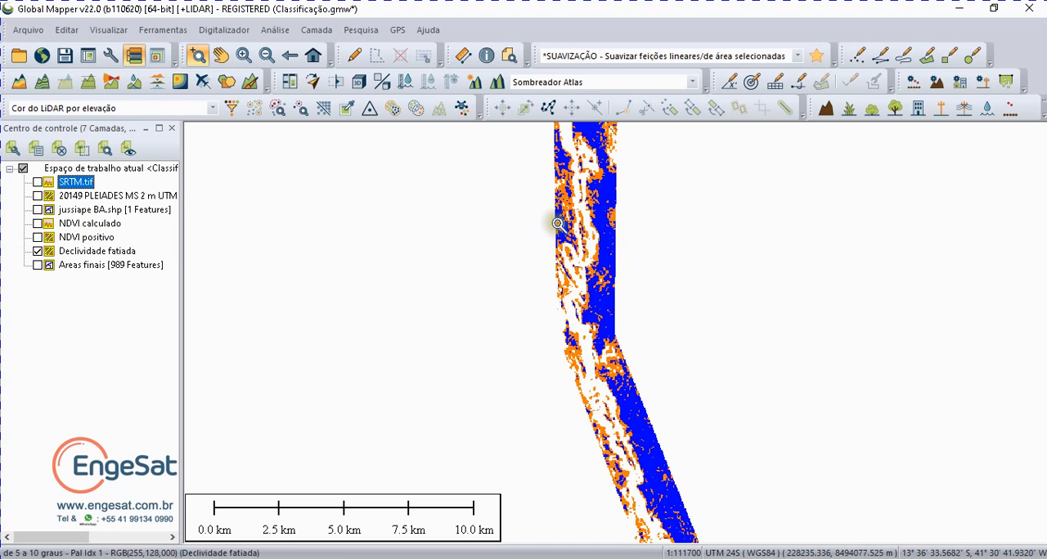
{"action": "left_click", "coordinate": [37, 182]}
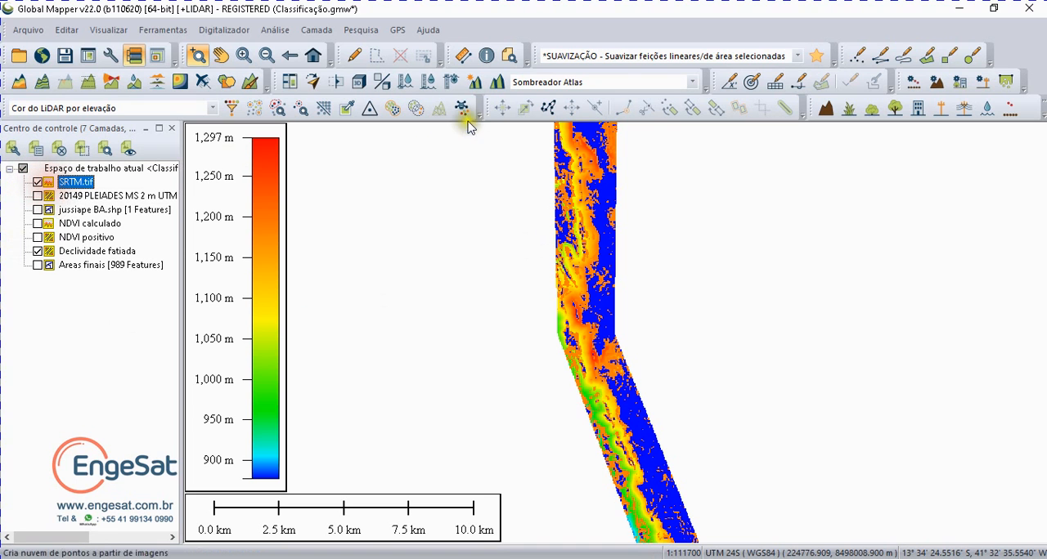
{"action": "left_click", "coordinate": [652, 83]}
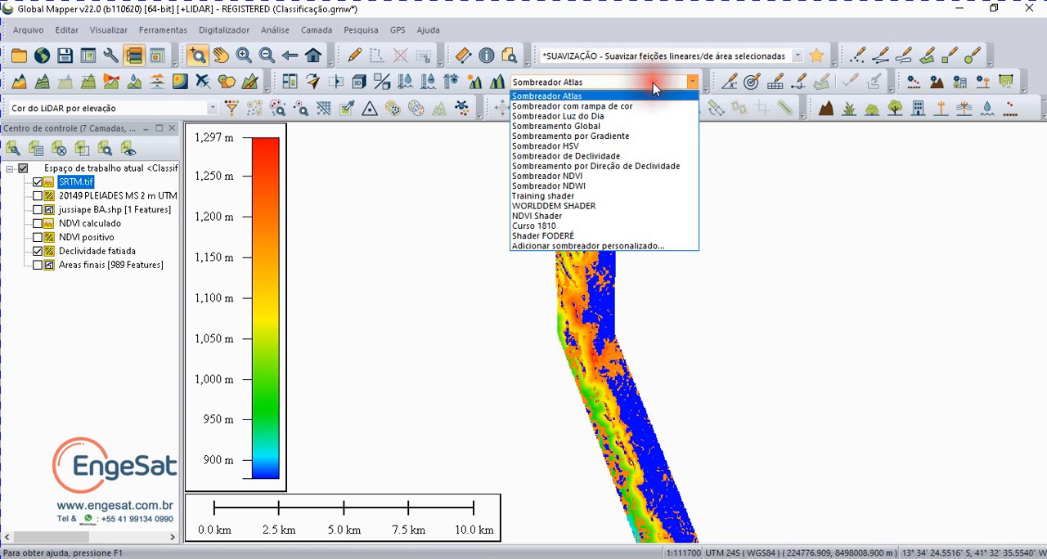
{"action": "left_click", "coordinate": [604, 157]}
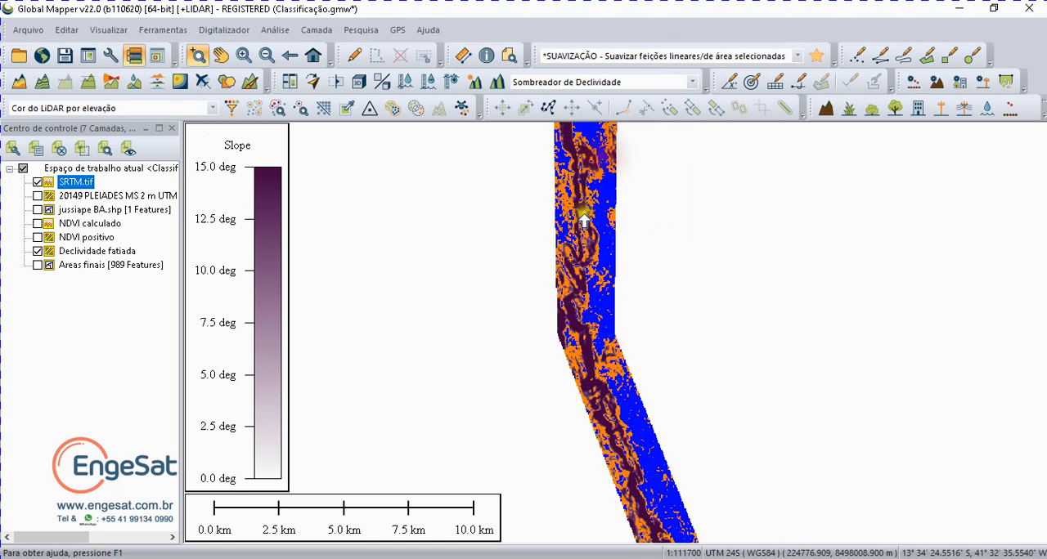
Step: Compare the shaded SRTM slopes with and without the Declividade fatiada overlay, including up close at the strip's bend
{"action": "left_click", "coordinate": [37, 251]}
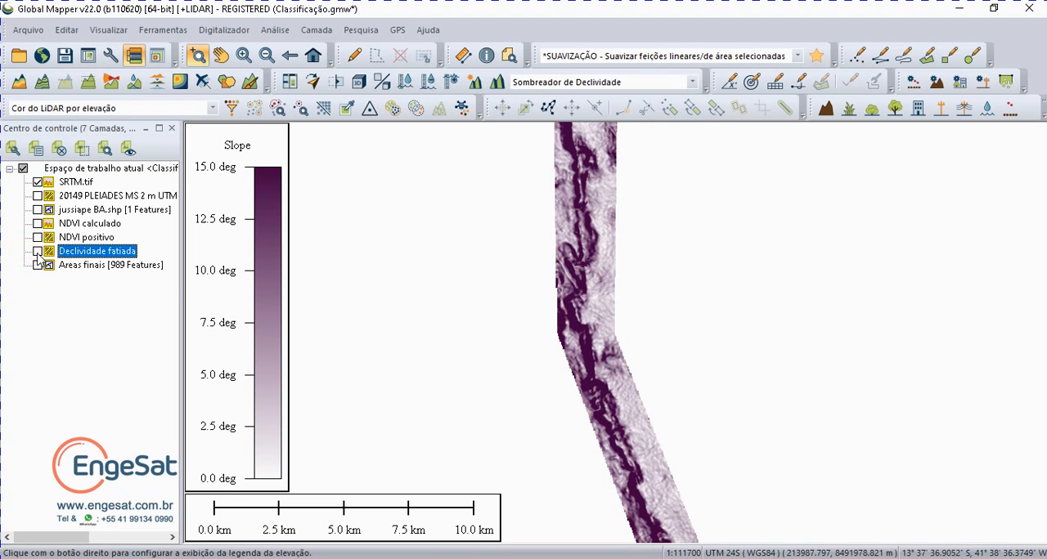
{"action": "left_click", "coordinate": [37, 252]}
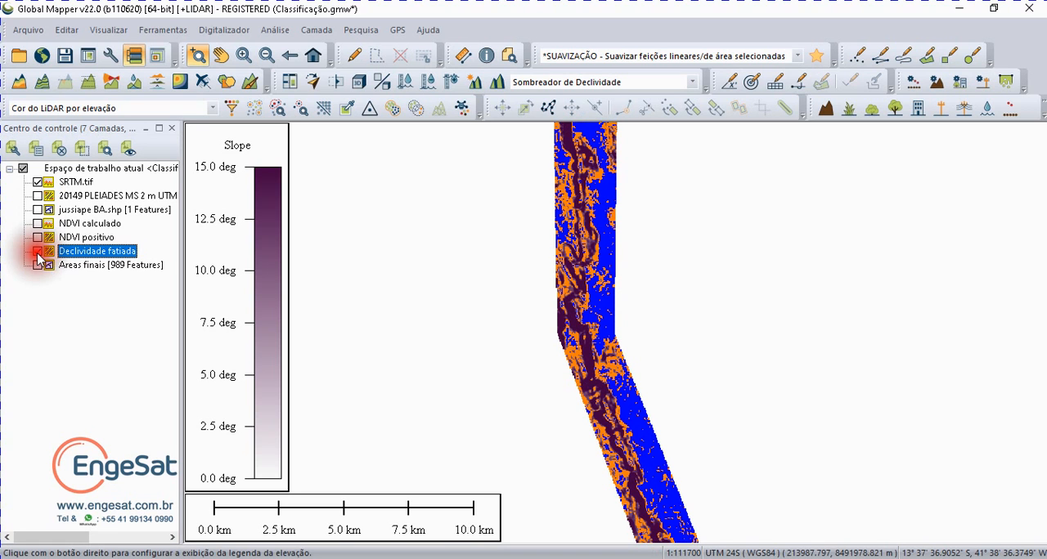
{"action": "left_click", "coordinate": [37, 252]}
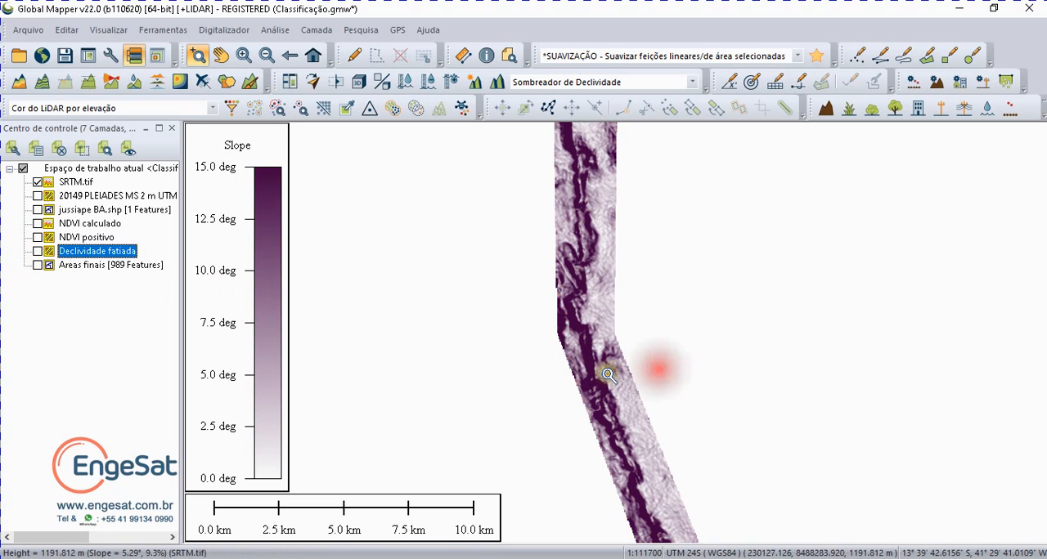
{"action": "left_click", "coordinate": [597, 333]}
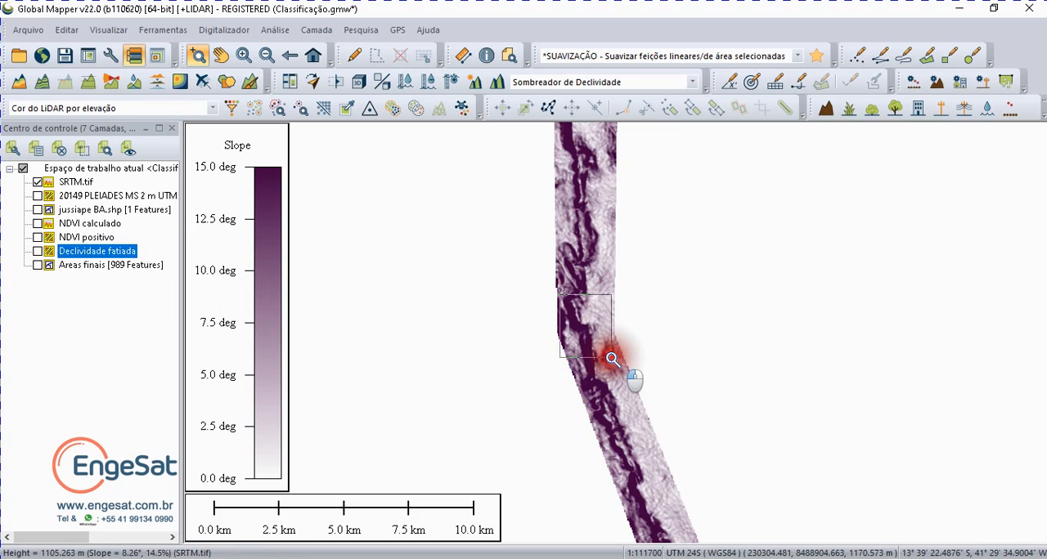
{"action": "left_click", "coordinate": [38, 252]}
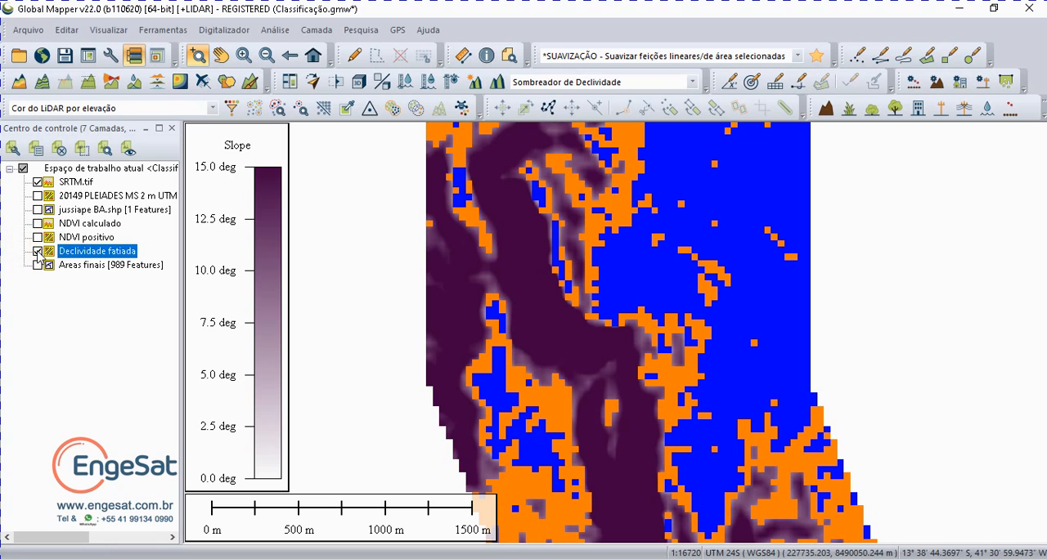
Step: Hide SRTM.tif and display NDVI positivo together with the Declividade fatiada layer over it
{"action": "left_click", "coordinate": [40, 184]}
{"action": "scroll", "coordinate": [682, 320], "scroll_direction": "down", "scroll_amount": 2}
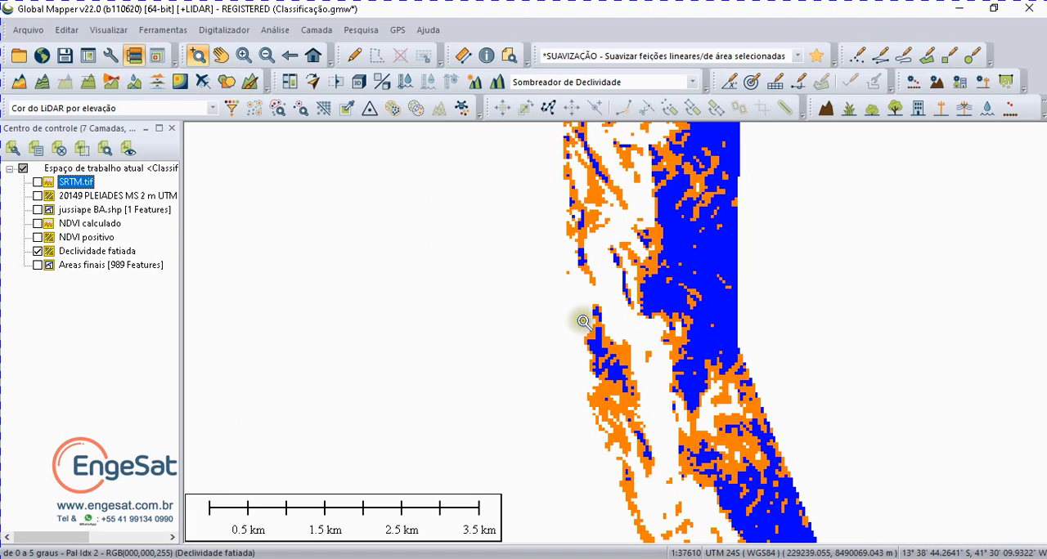
{"action": "left_click", "coordinate": [38, 237]}
{"action": "left_click", "coordinate": [39, 251]}
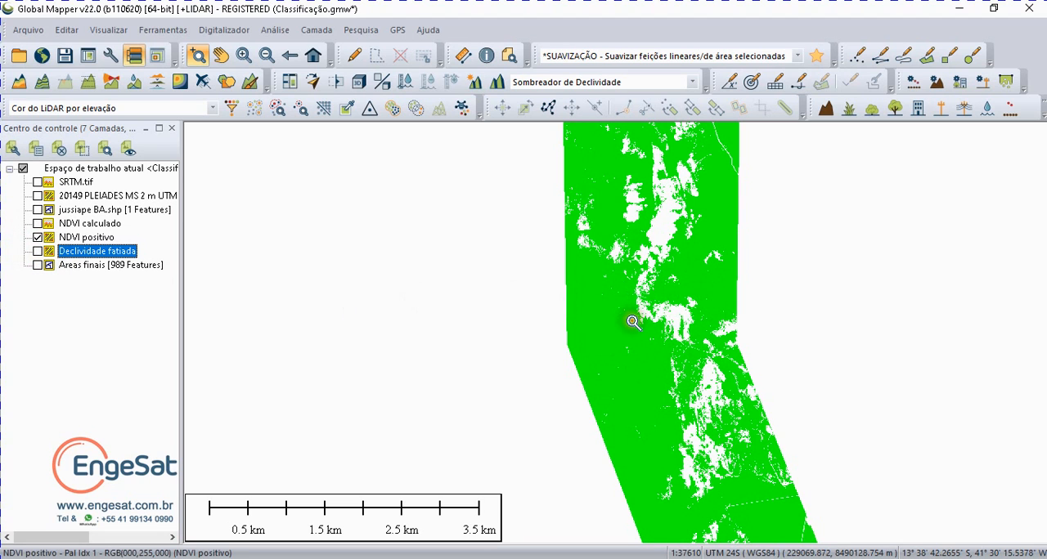
{"action": "left_click", "coordinate": [38, 253]}
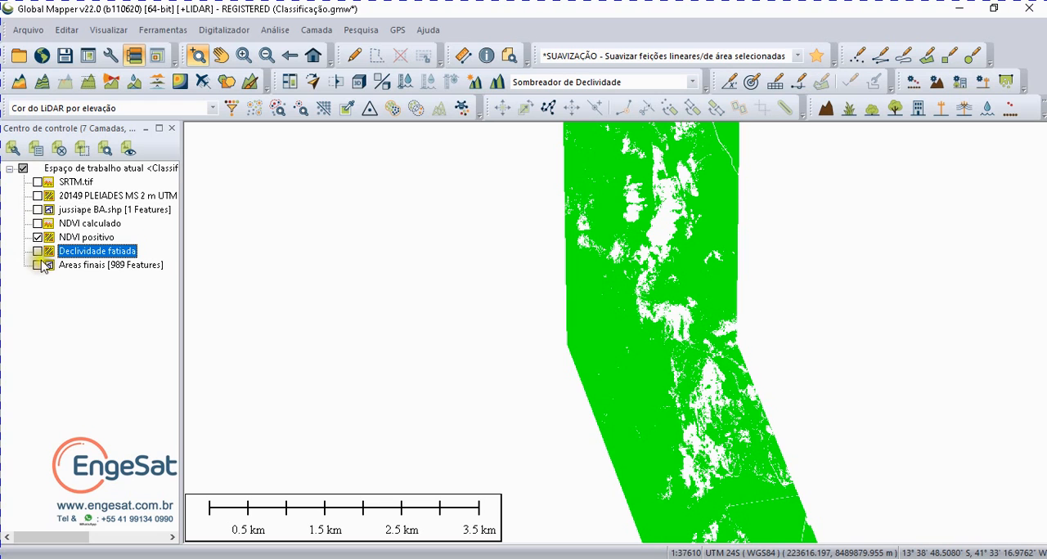
{"action": "left_click", "coordinate": [37, 251]}
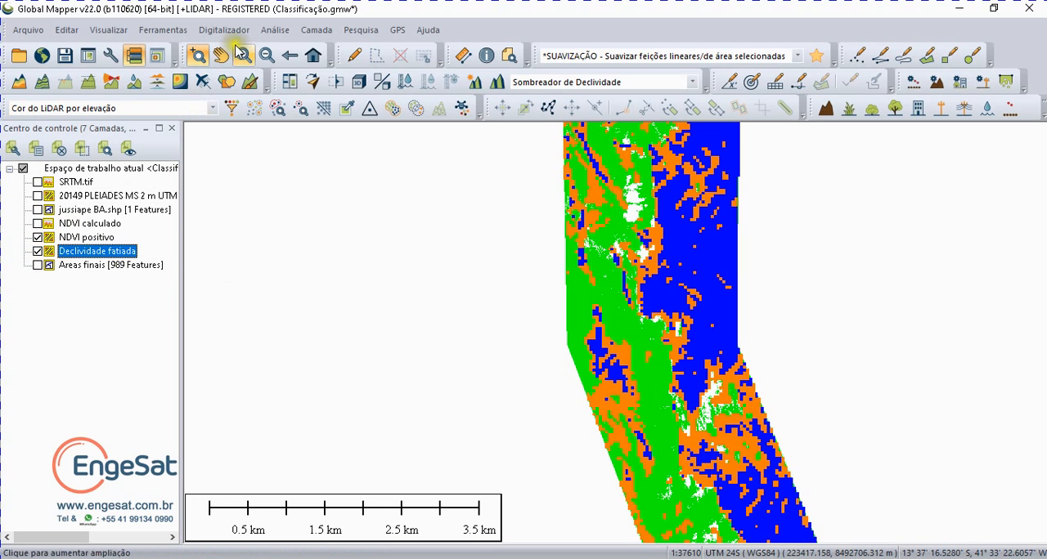
Step: Start a raster calculation using only NDVI positivo and Declividade fatiada as input layers
{"action": "left_click", "coordinate": [266, 34]}
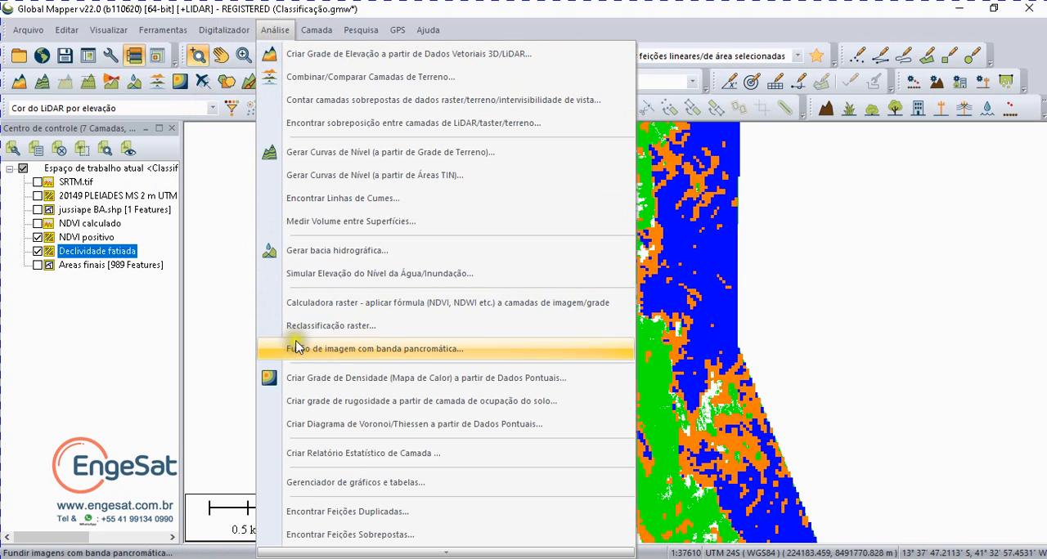
{"action": "left_click", "coordinate": [306, 311]}
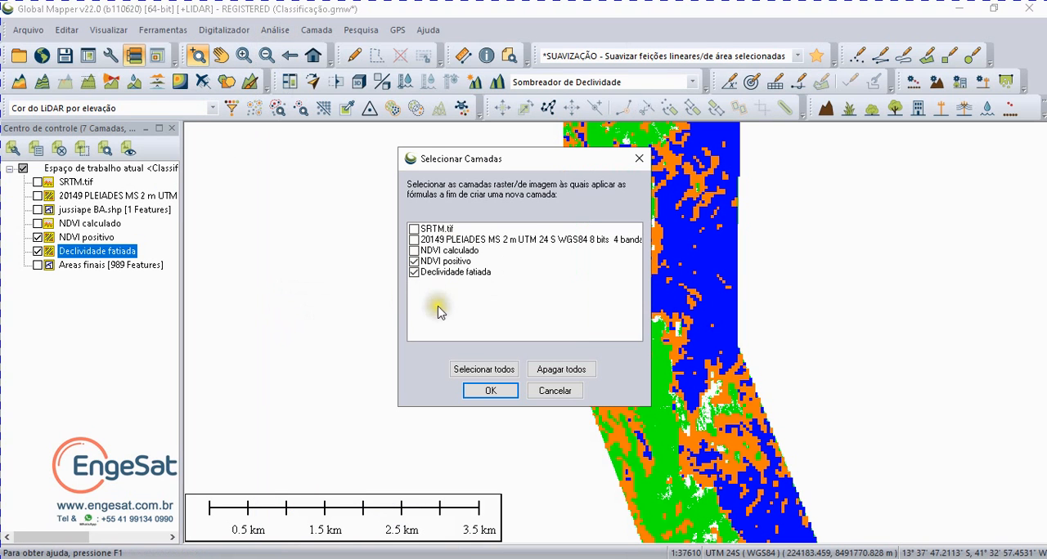
{"action": "left_click", "coordinate": [427, 260]}
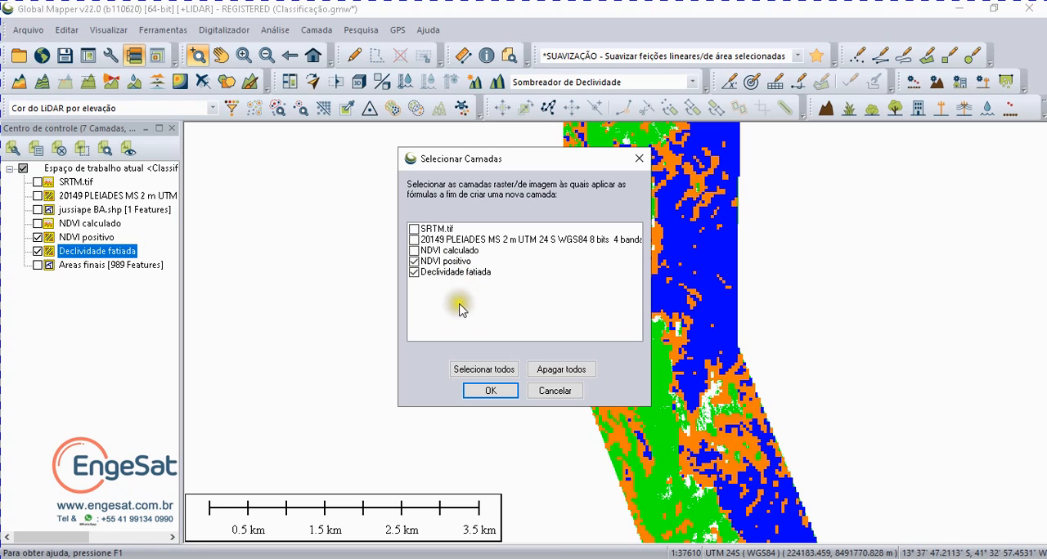
{"action": "left_click", "coordinate": [490, 392]}
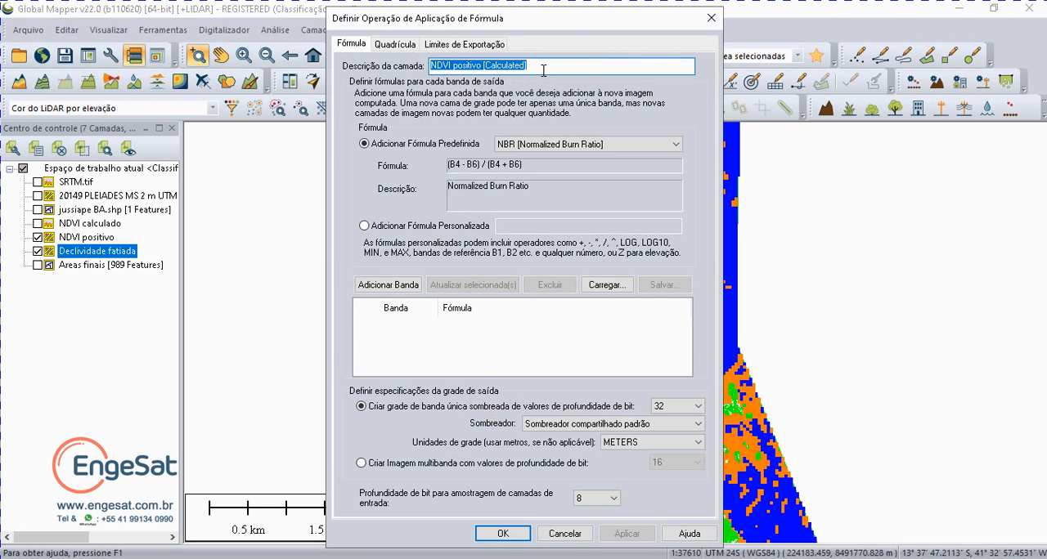
Step: Describe the new layer as "Cruzamento final de camadas de NDVI e Decividade" and add a band with the custom formula B1*B2
{"action": "type", "text": "C"}
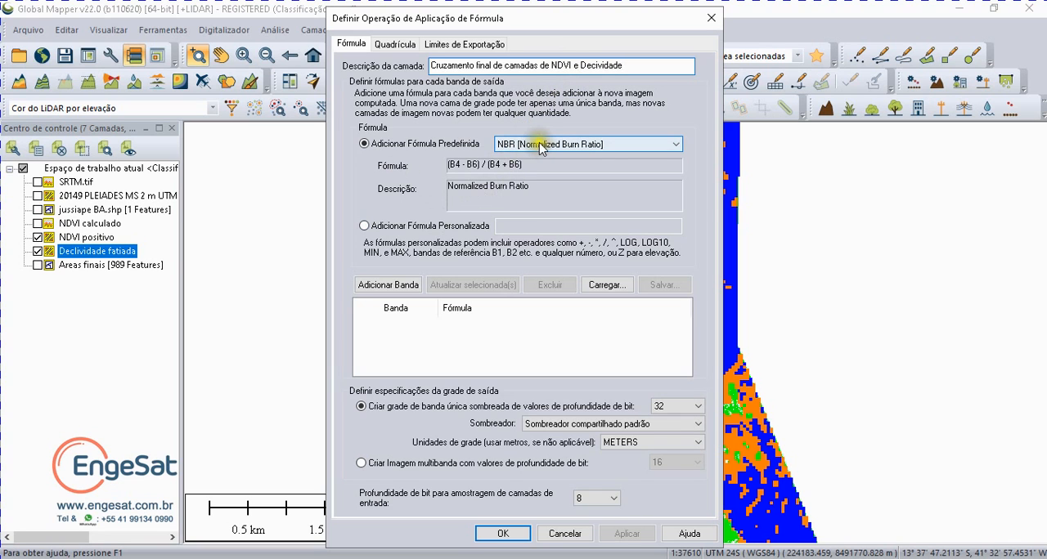
{"action": "left_click", "coordinate": [365, 228]}
{"action": "left_click", "coordinate": [502, 228]}
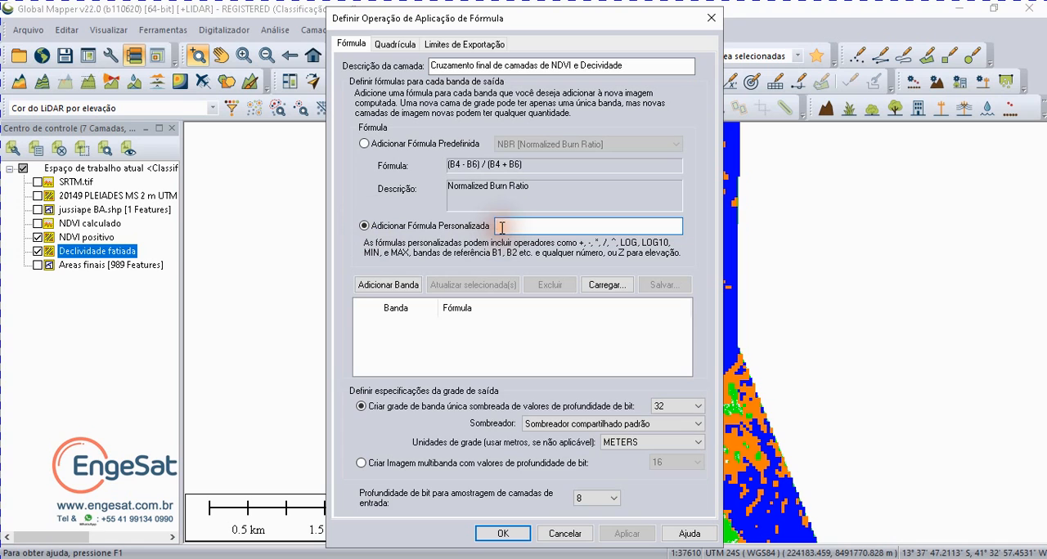
{"action": "type", "text": "B1*B2"}
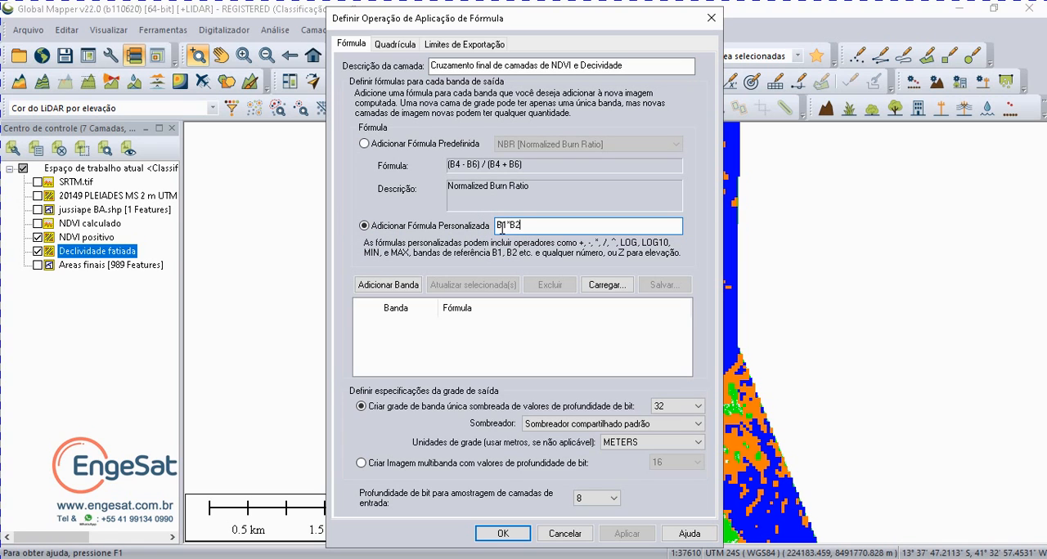
{"action": "left_click", "coordinate": [384, 284]}
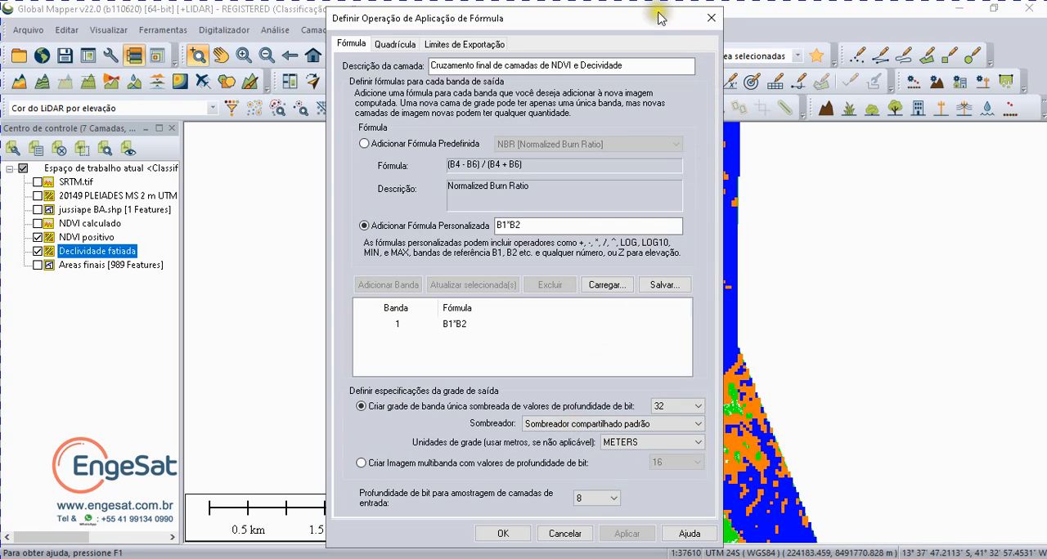
Step: Run the calculation with NDVI positivo as the input for Band 1 and Declividade fatiada for Band 2
{"action": "left_click_drag", "start_coordinate": [659, 17], "coordinate": [623, 237]}
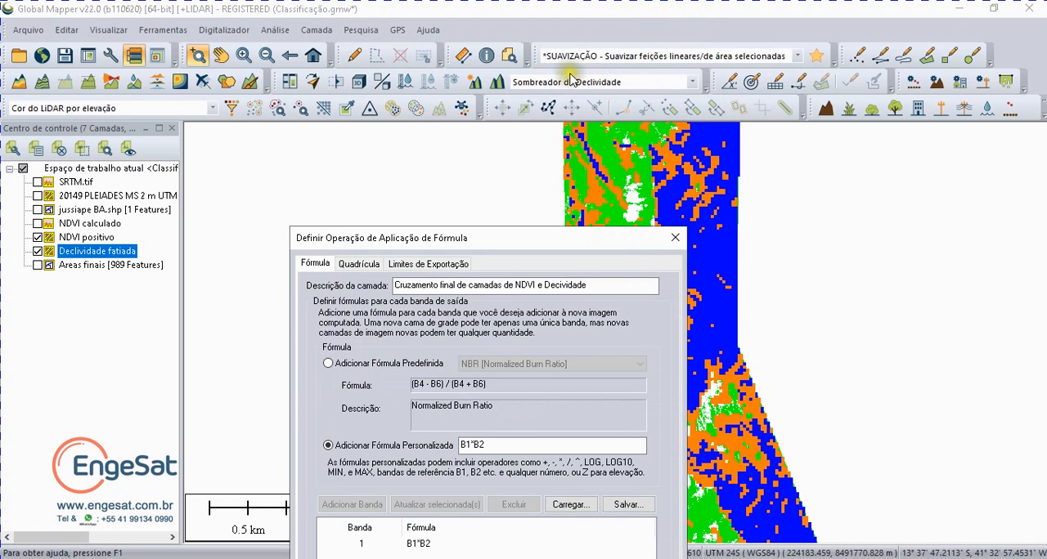
{"action": "left_click_drag", "start_coordinate": [521, 238], "coordinate": [556, 43]}
{"action": "left_click", "coordinate": [510, 553]}
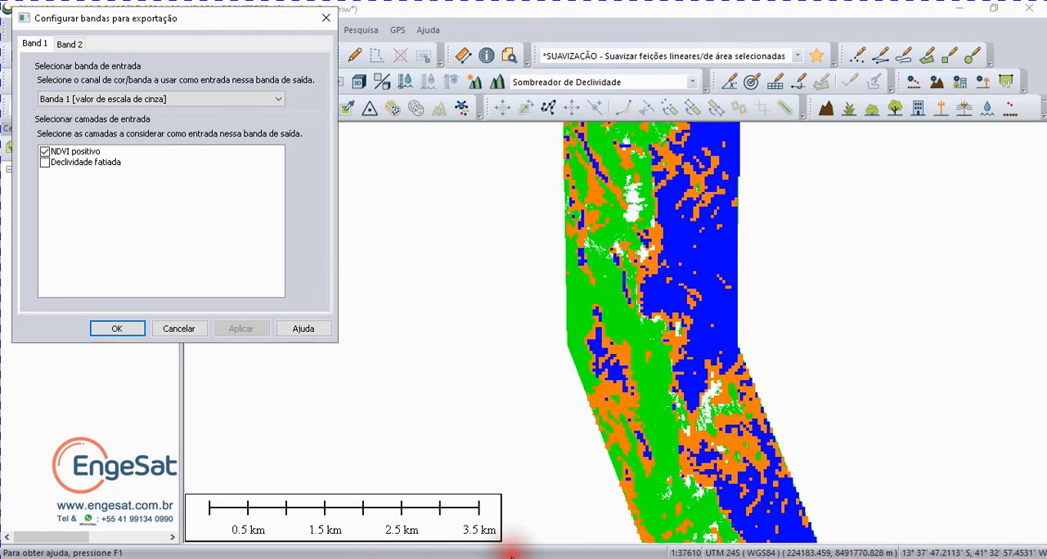
{"action": "left_click", "coordinate": [116, 330]}
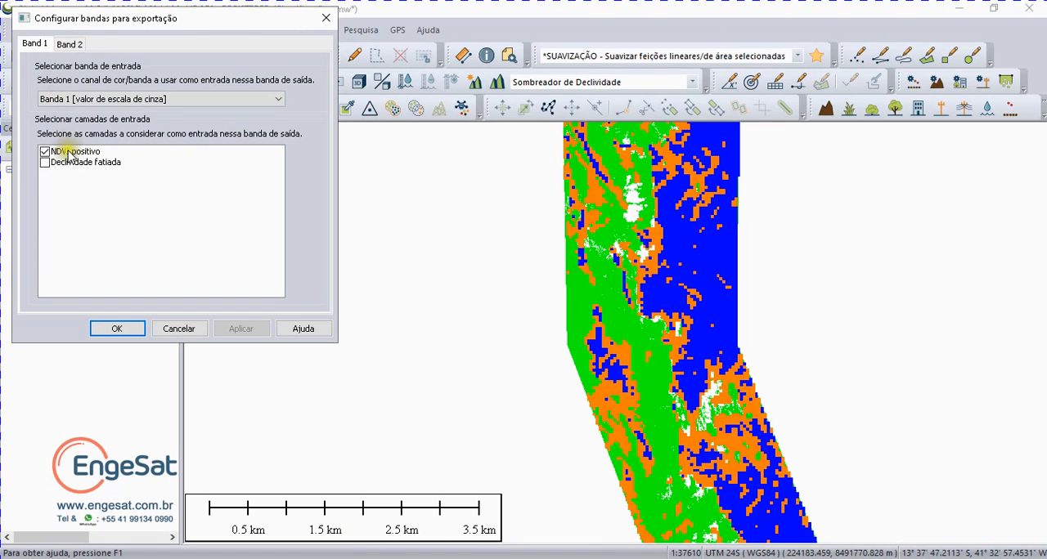
{"action": "left_click", "coordinate": [70, 43]}
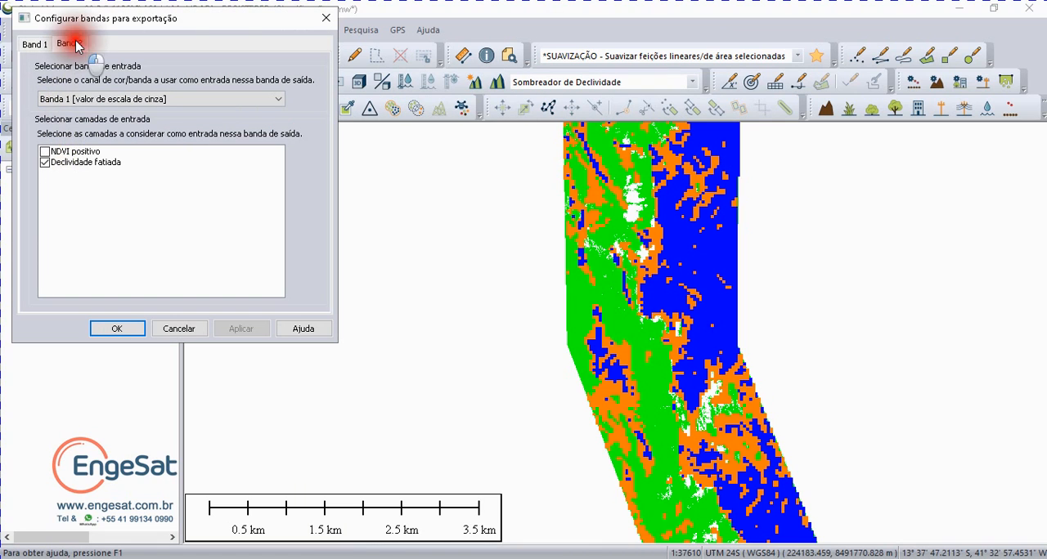
{"action": "left_click", "coordinate": [75, 164]}
{"action": "left_click", "coordinate": [117, 328]}
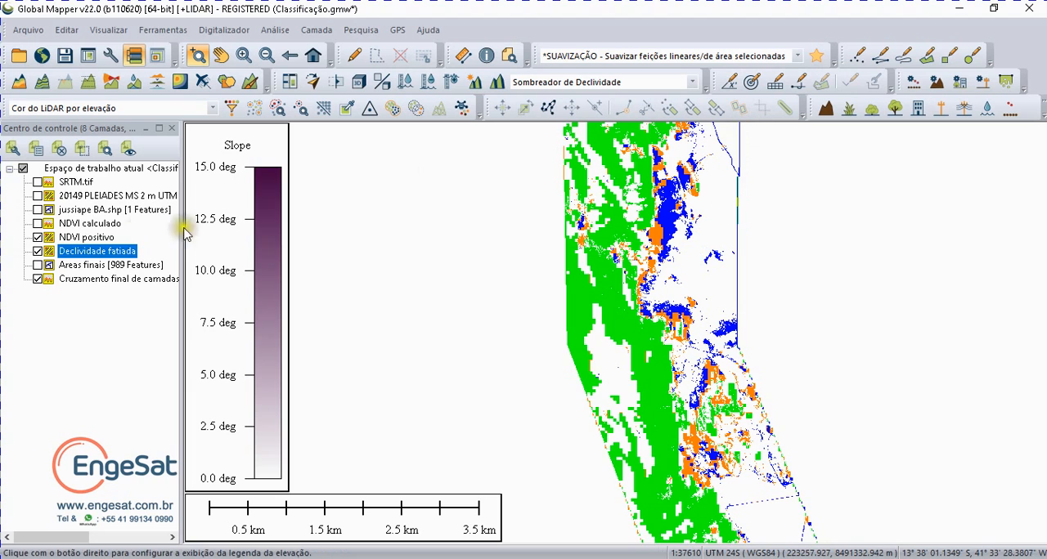
Step: Hide NDVI positivo and Declividade fatiada and apply the Sombreador Atlas shader to the calculated crossing layer
{"action": "left_click", "coordinate": [37, 237]}
{"action": "left_click", "coordinate": [38, 251]}
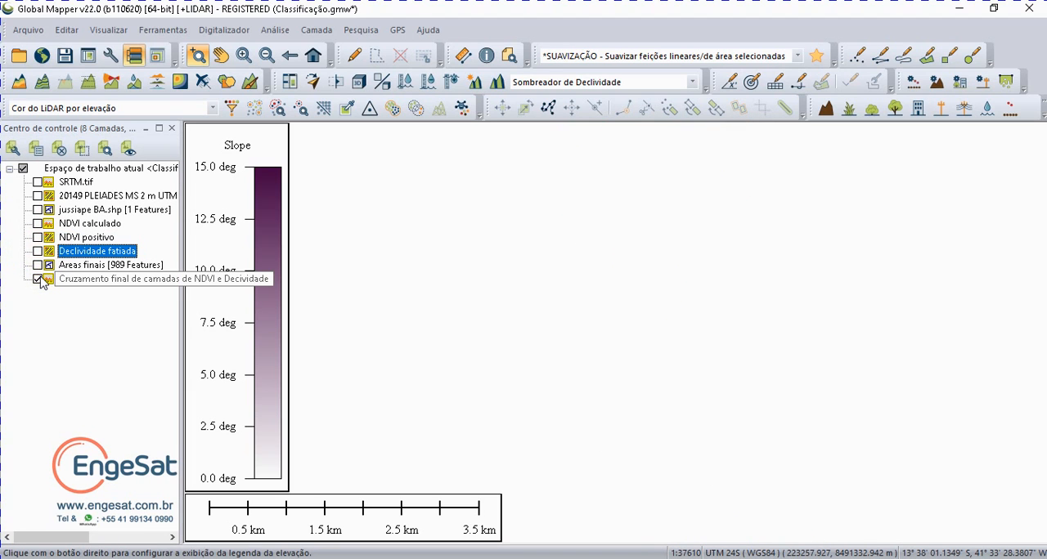
{"action": "left_click", "coordinate": [589, 82]}
{"action": "left_click", "coordinate": [563, 96]}
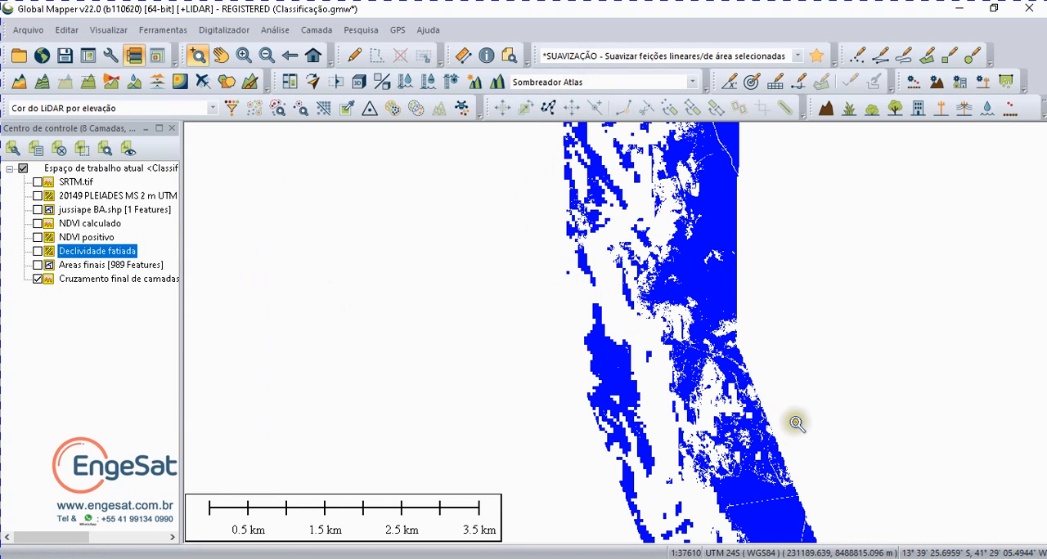
Step: Examine the crossing layer over its full extent and compare it up close with NDVI positivo in the strip's straight section
{"action": "left_click", "coordinate": [313, 55]}
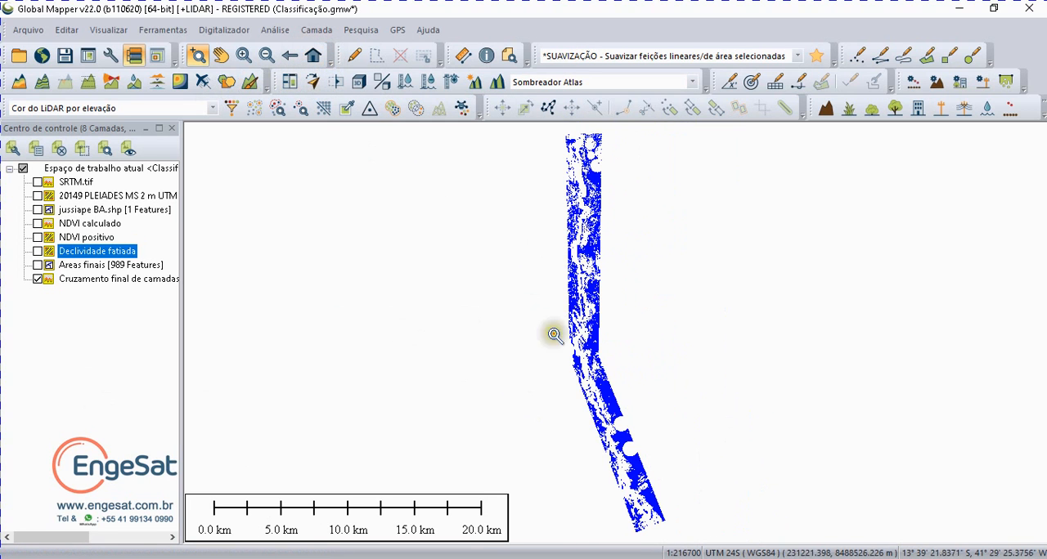
{"action": "left_click", "coordinate": [37, 279]}
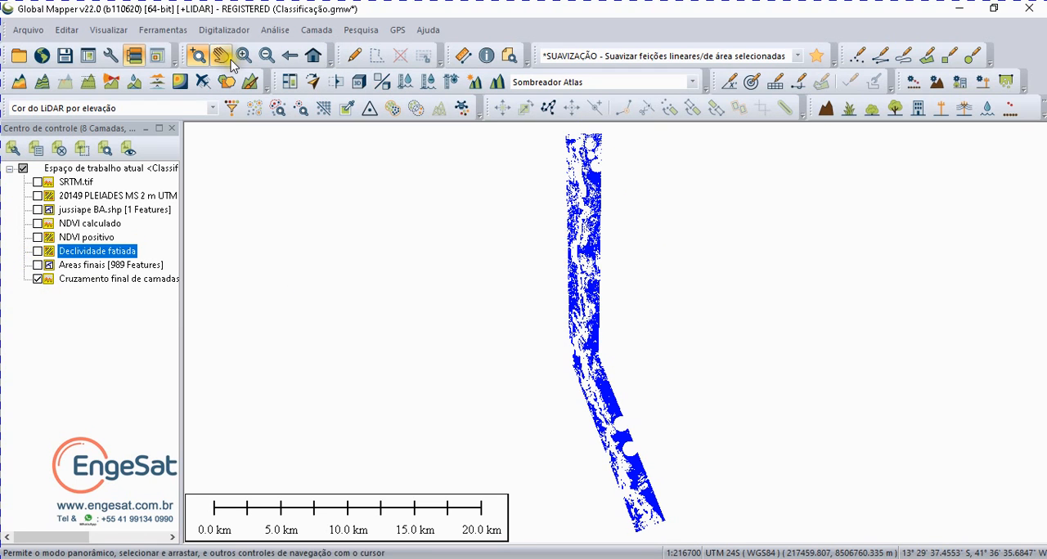
{"action": "left_click", "coordinate": [199, 57]}
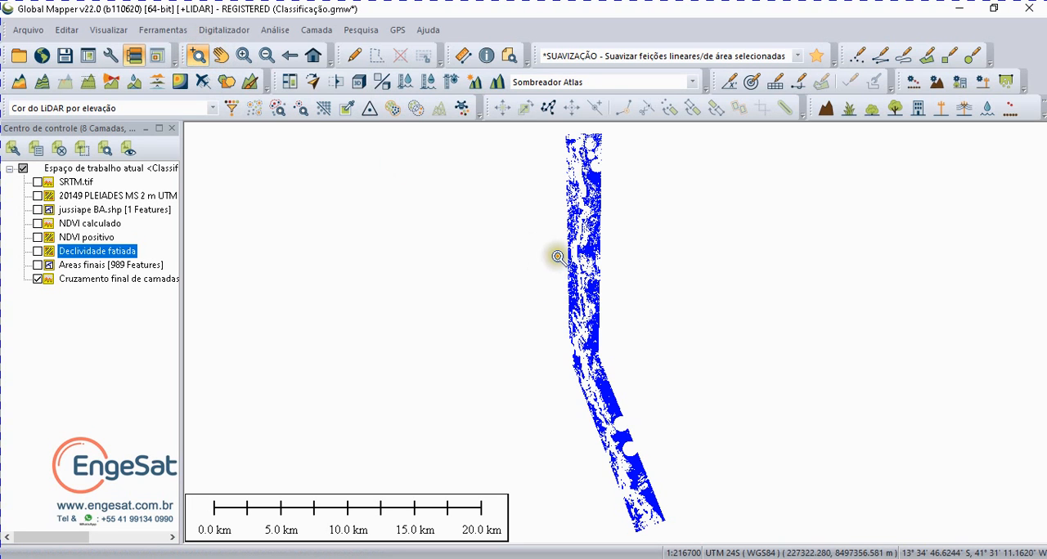
{"action": "left_click_drag", "start_coordinate": [564, 260], "coordinate": [608, 315]}
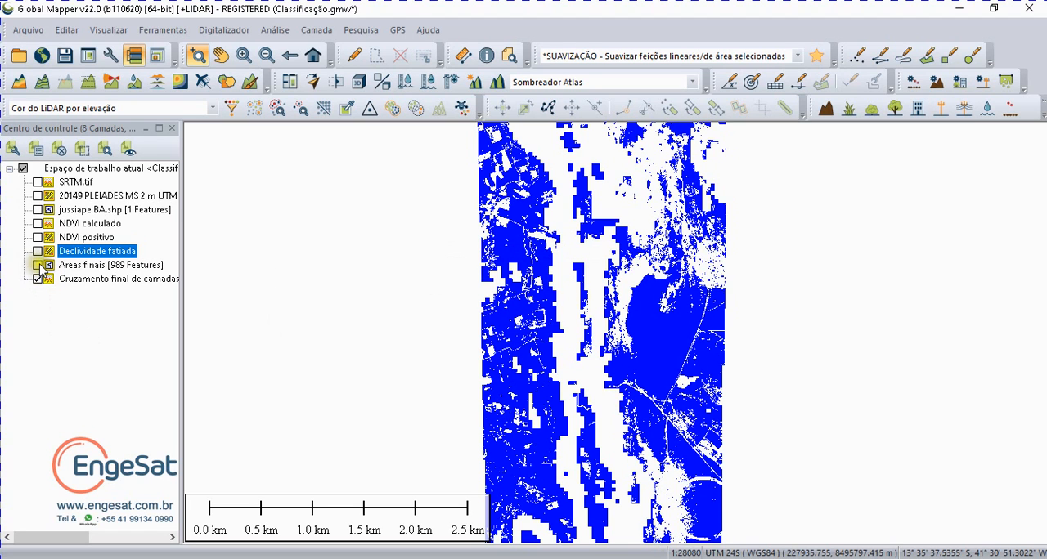
{"action": "left_click", "coordinate": [38, 237]}
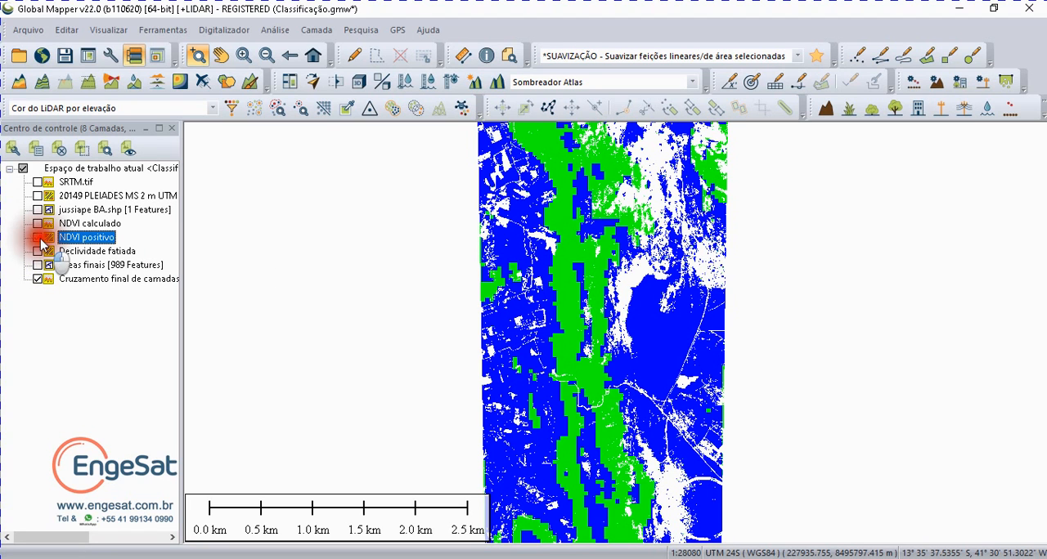
{"action": "left_click", "coordinate": [47, 265]}
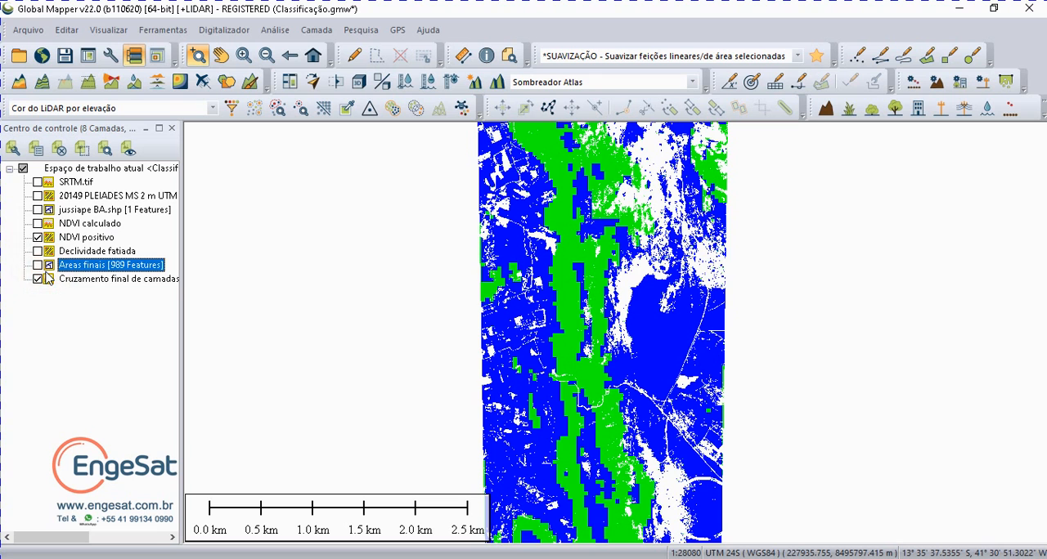
{"action": "left_click", "coordinate": [38, 279]}
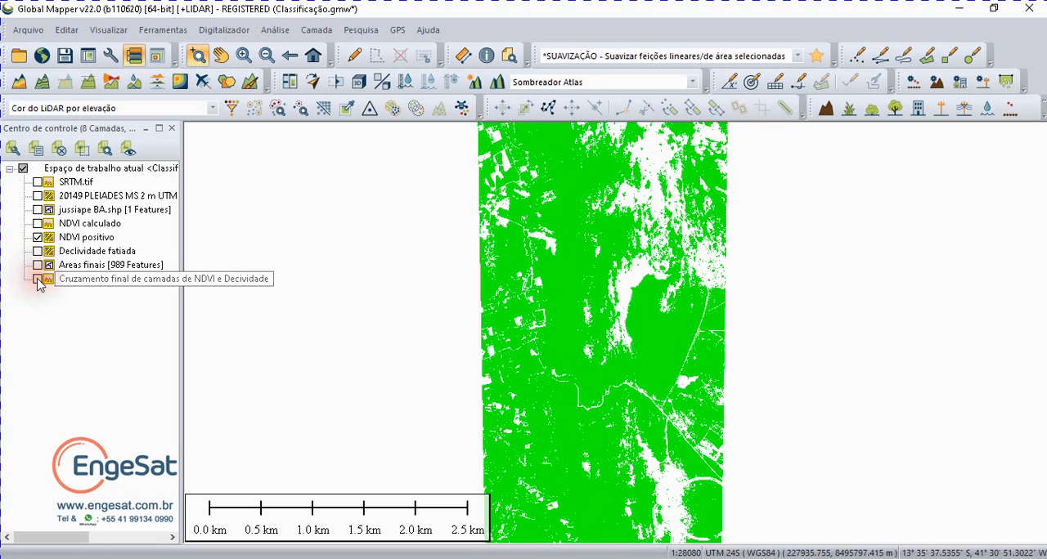
{"action": "left_click", "coordinate": [38, 279]}
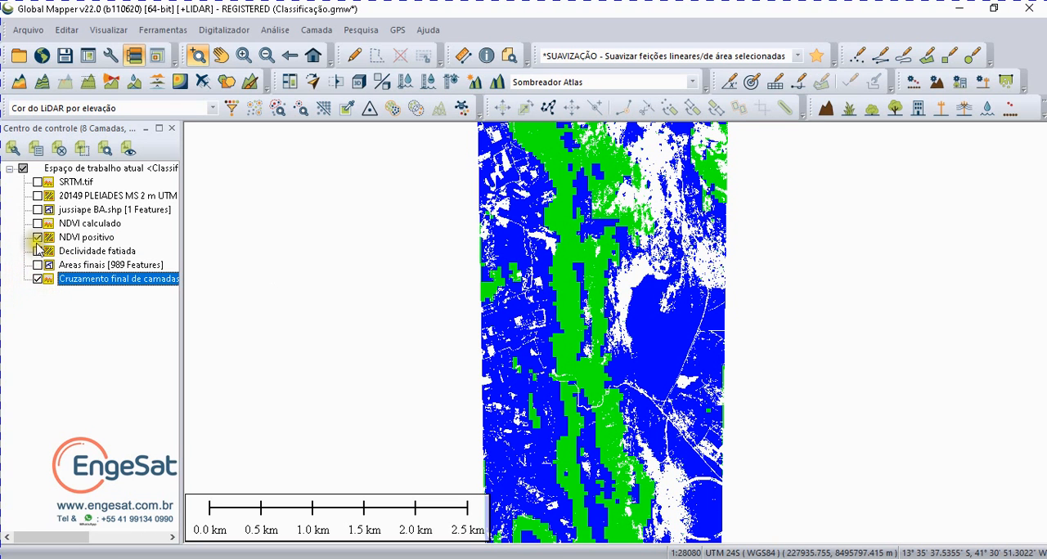
Step: Replace NDVI positivo with Declividade fatiada and compare its slope classes with the crossing layer, ending on the crossing layer alone
{"action": "left_click", "coordinate": [38, 237]}
{"action": "left_click", "coordinate": [37, 251]}
{"action": "left_click", "coordinate": [39, 283]}
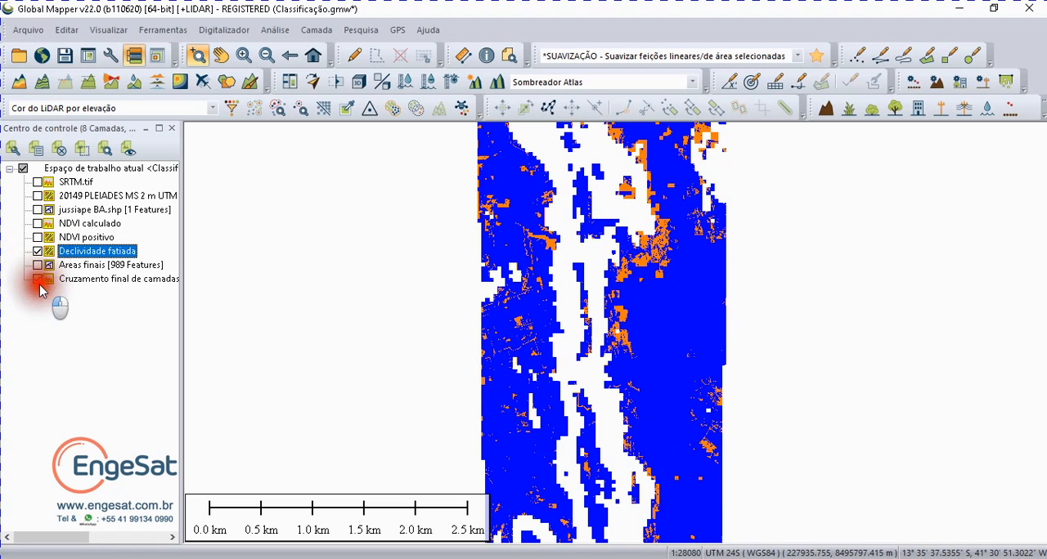
{"action": "left_click", "coordinate": [38, 283]}
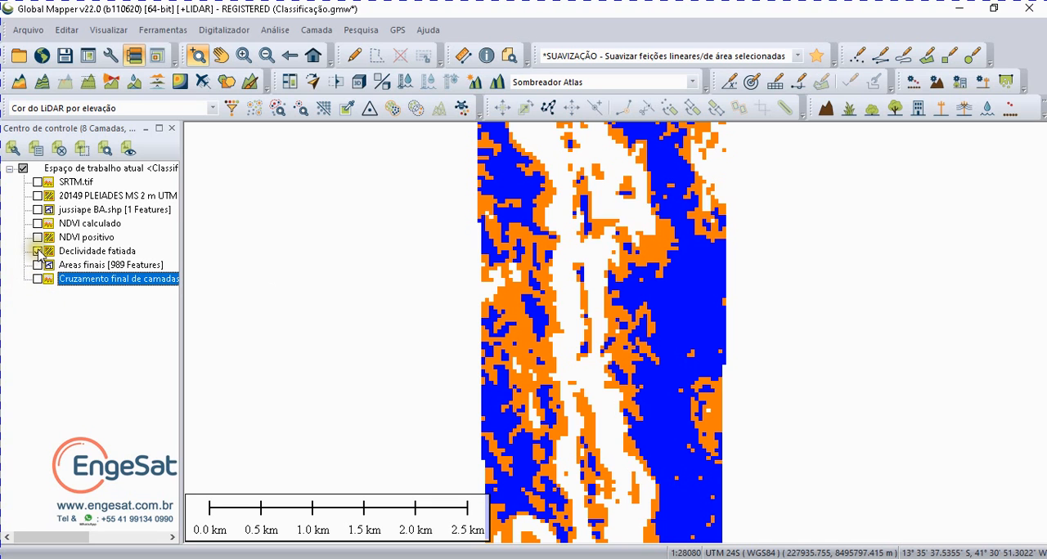
{"action": "left_click", "coordinate": [38, 251]}
{"action": "left_click", "coordinate": [38, 279]}
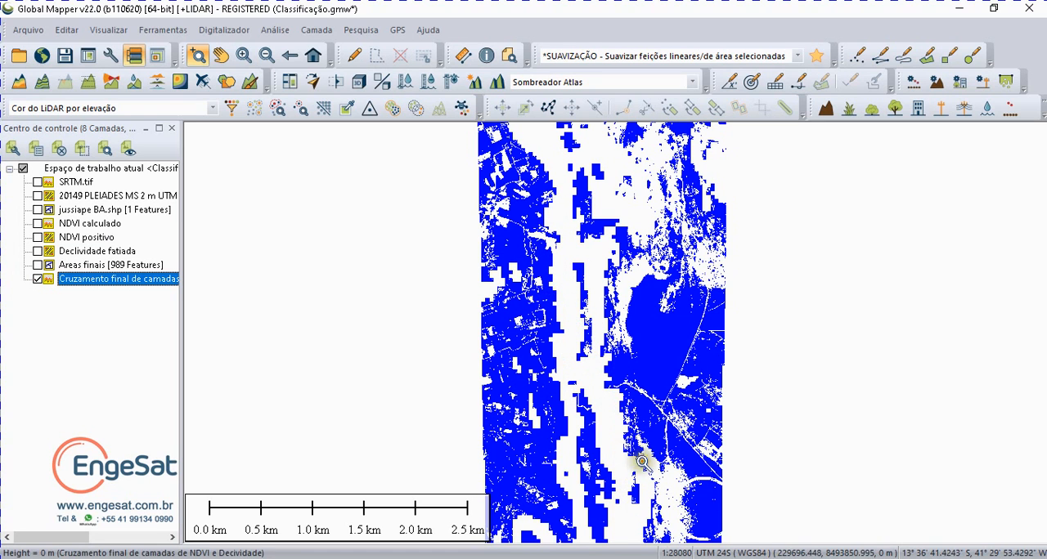
Step: View NDVI positivo, Declividade fatiada and the crossing layer one at a time, and inspect the crossing result along the strip
{"action": "left_click", "coordinate": [62, 279]}
{"action": "left_click", "coordinate": [37, 279]}
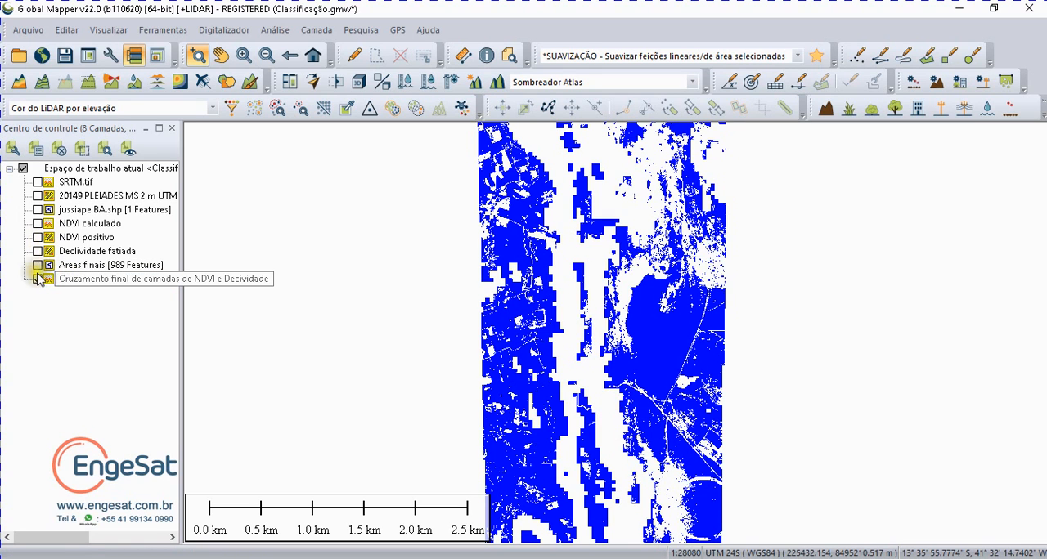
{"action": "left_click", "coordinate": [38, 238]}
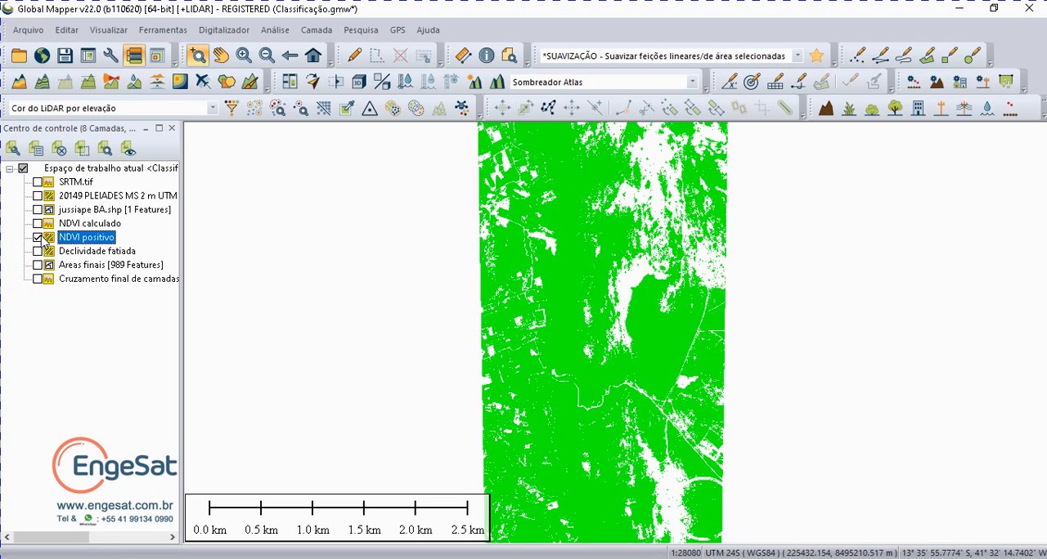
{"action": "left_click", "coordinate": [38, 238]}
{"action": "left_click", "coordinate": [38, 251]}
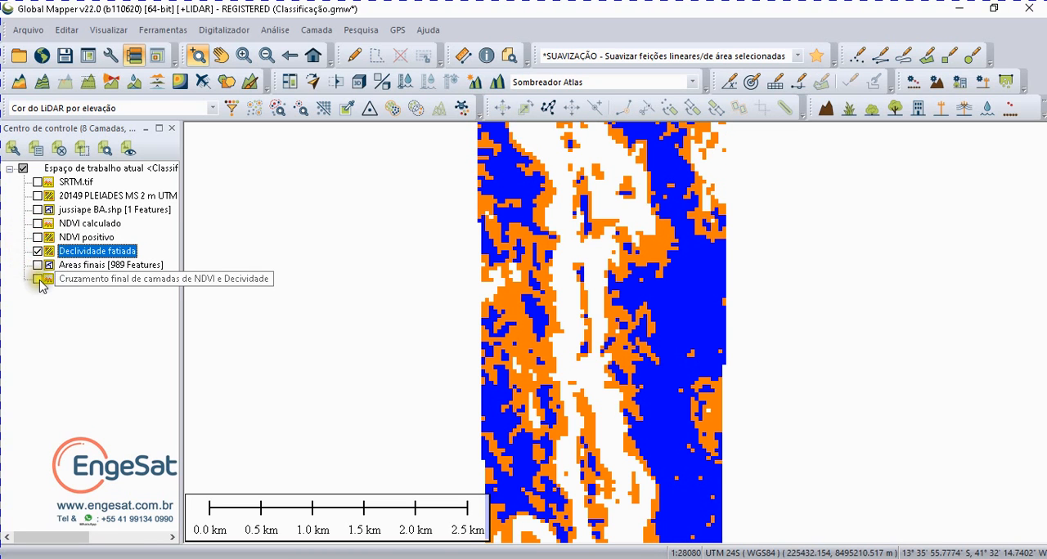
{"action": "left_click", "coordinate": [37, 279]}
{"action": "left_click", "coordinate": [38, 251]}
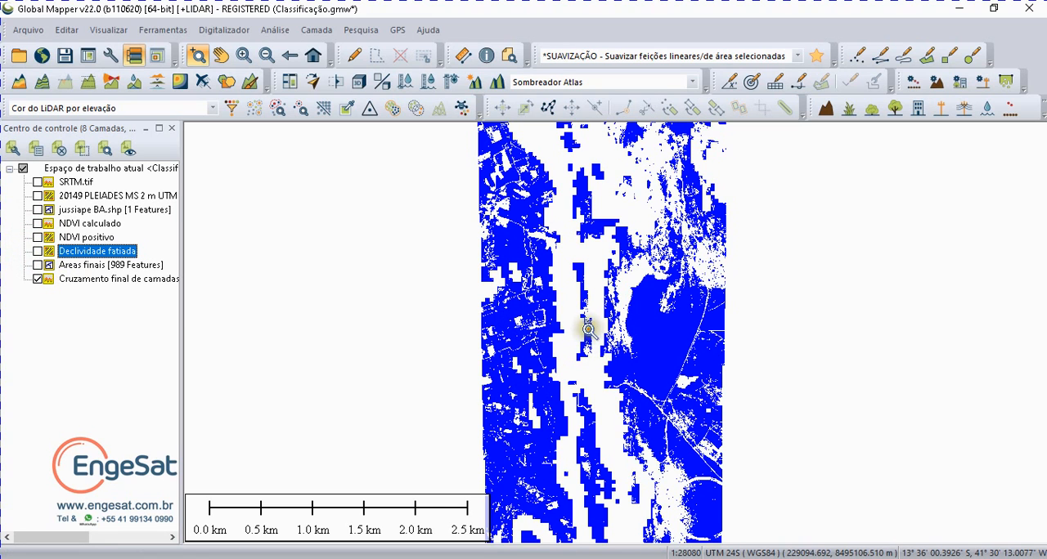
{"action": "scroll", "coordinate": [592, 324], "scroll_direction": "down", "scroll_amount": 1}
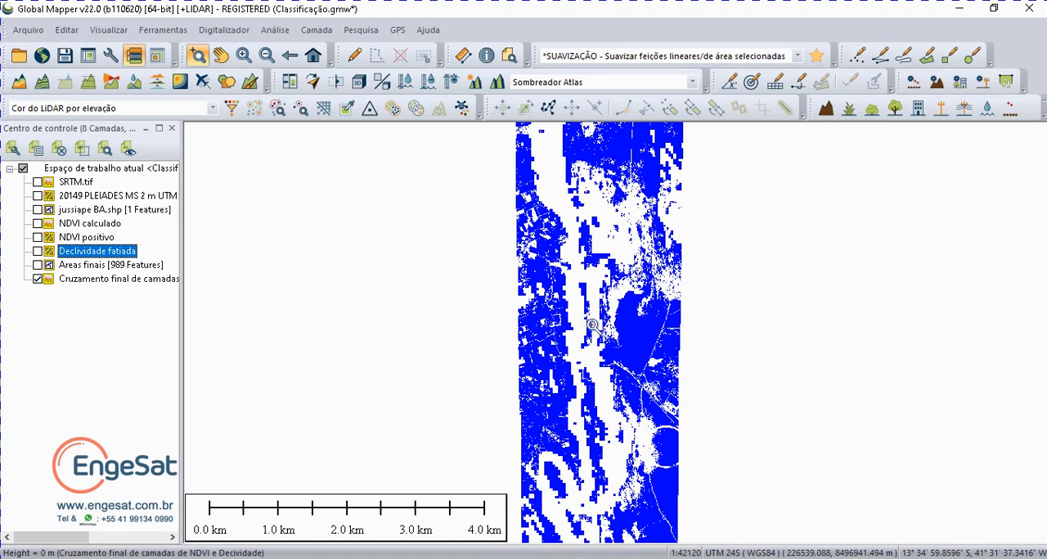
{"action": "scroll", "coordinate": [605, 335], "scroll_direction": "down", "scroll_amount": 1}
{"action": "scroll", "coordinate": [619, 297], "scroll_direction": "up", "scroll_amount": 1}
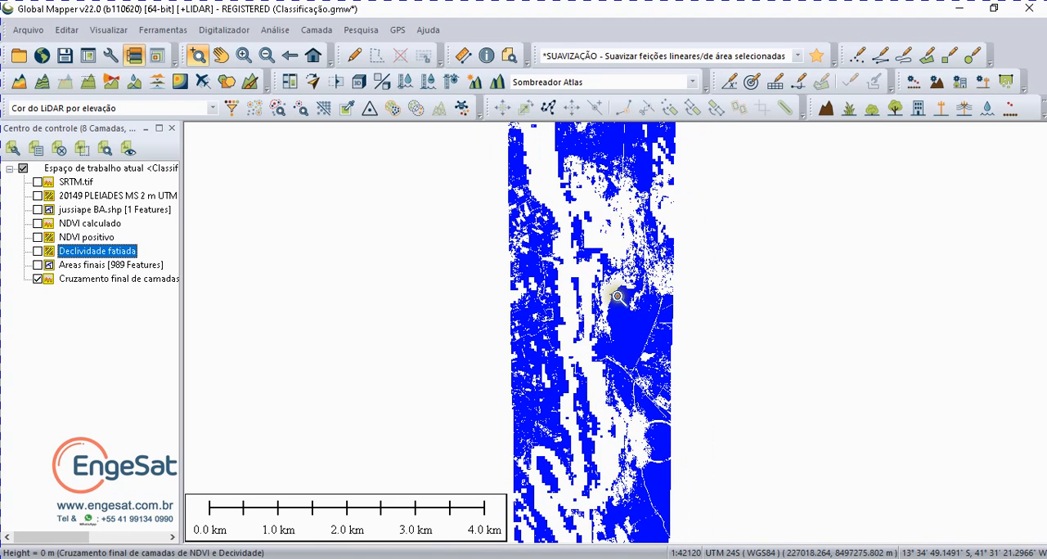
Step: Create equal-value area features from the Cruzamento final de camadas de NDVI e Decividade grid, keeping the default creation options
{"action": "scroll", "coordinate": [623, 299], "scroll_direction": "up", "scroll_amount": 2}
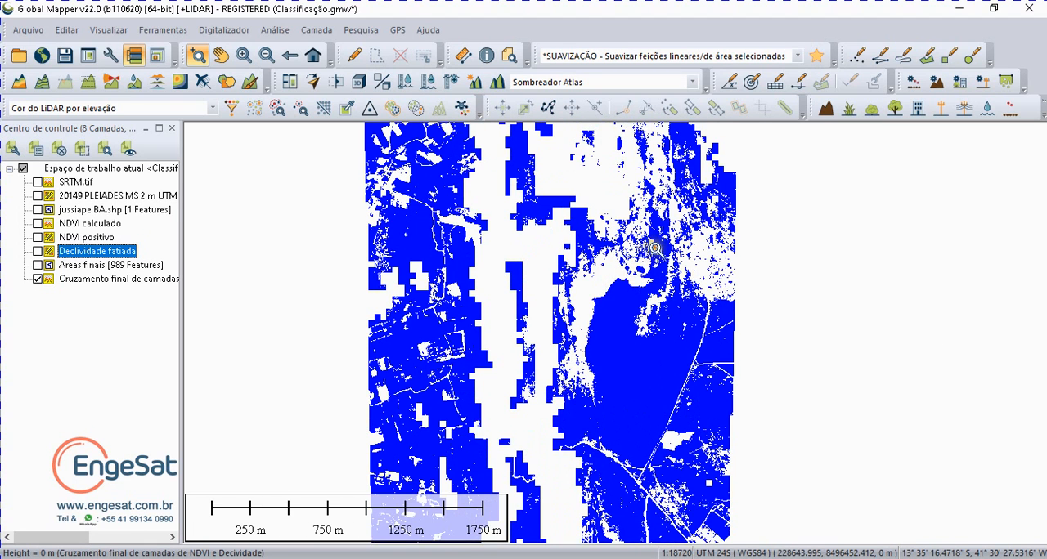
{"action": "scroll", "coordinate": [655, 248], "scroll_direction": "up", "scroll_amount": 2}
{"action": "scroll", "coordinate": [646, 229], "scroll_direction": "up", "scroll_amount": 2}
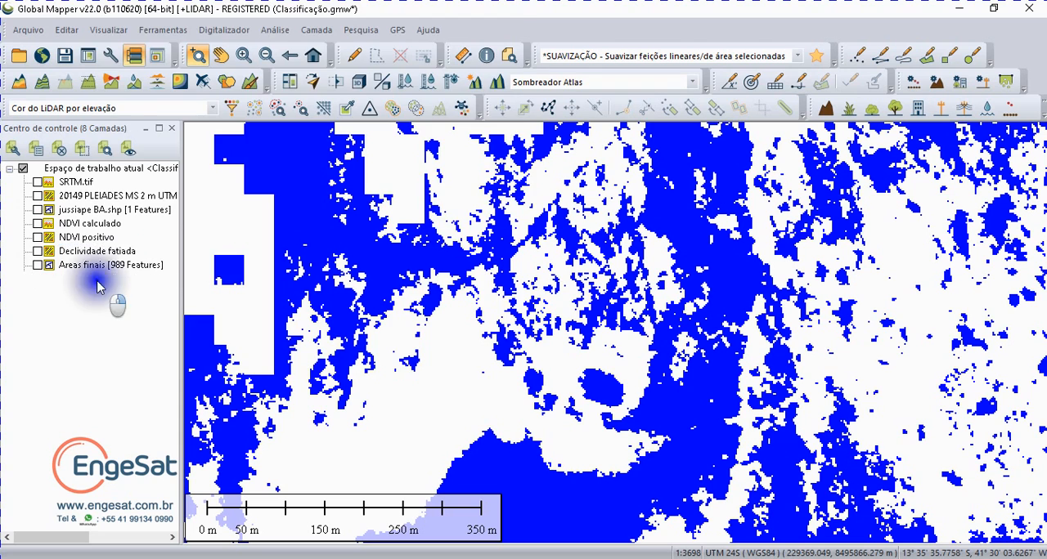
{"action": "right_click", "coordinate": [99, 281]}
{"action": "mouse_move", "coordinate": [133, 363]}
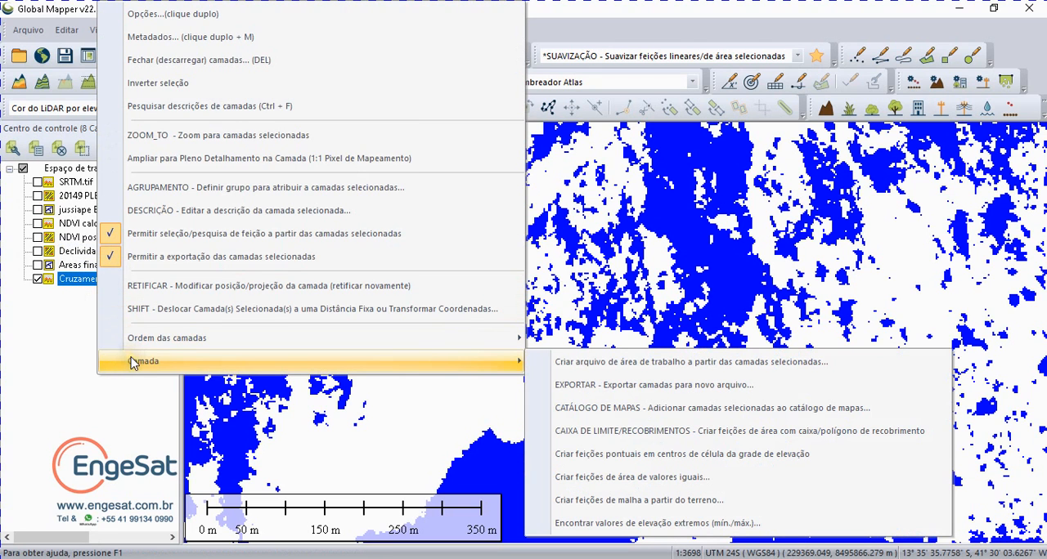
{"action": "left_click", "coordinate": [583, 481]}
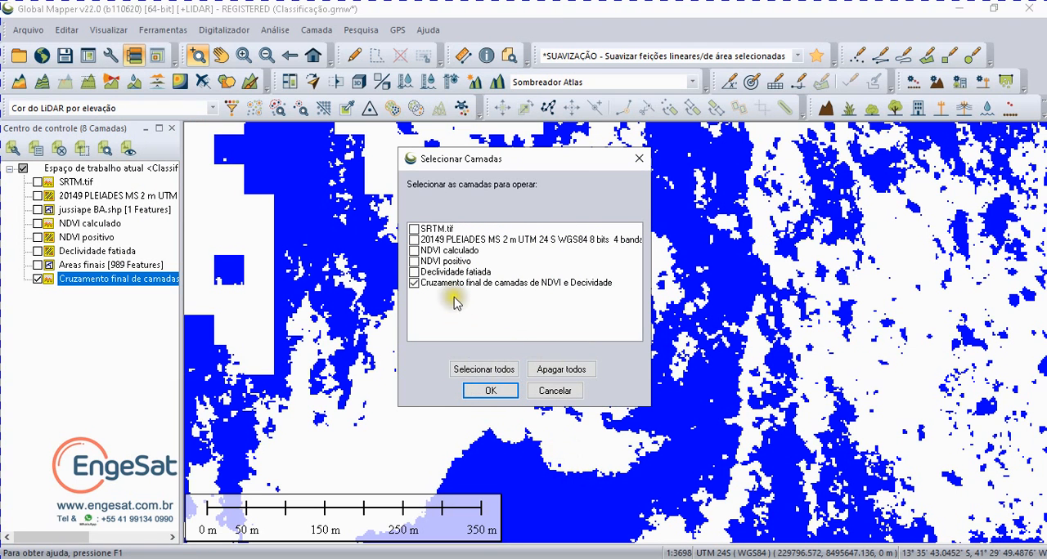
{"action": "left_click", "coordinate": [482, 391]}
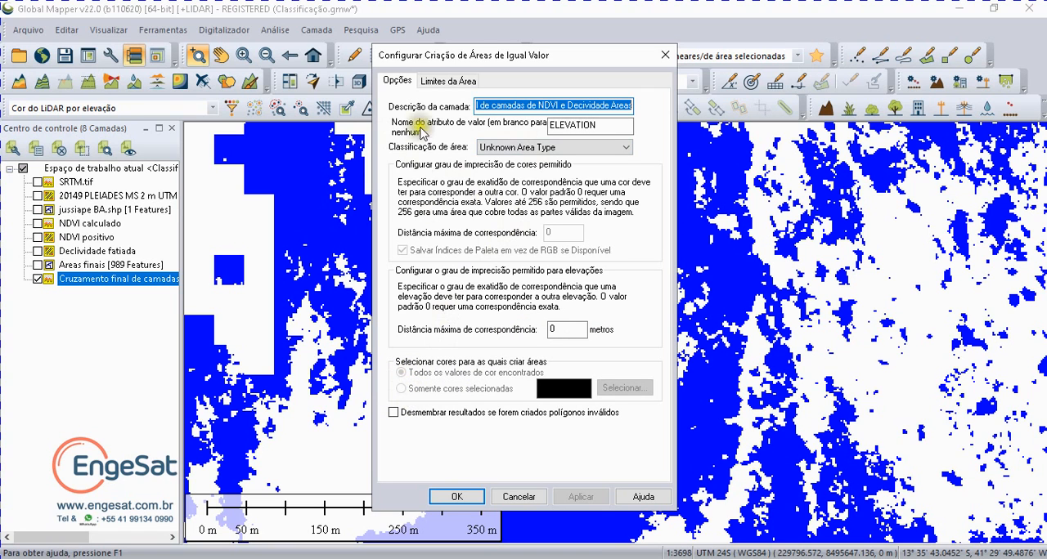
{"action": "left_click", "coordinate": [459, 496]}
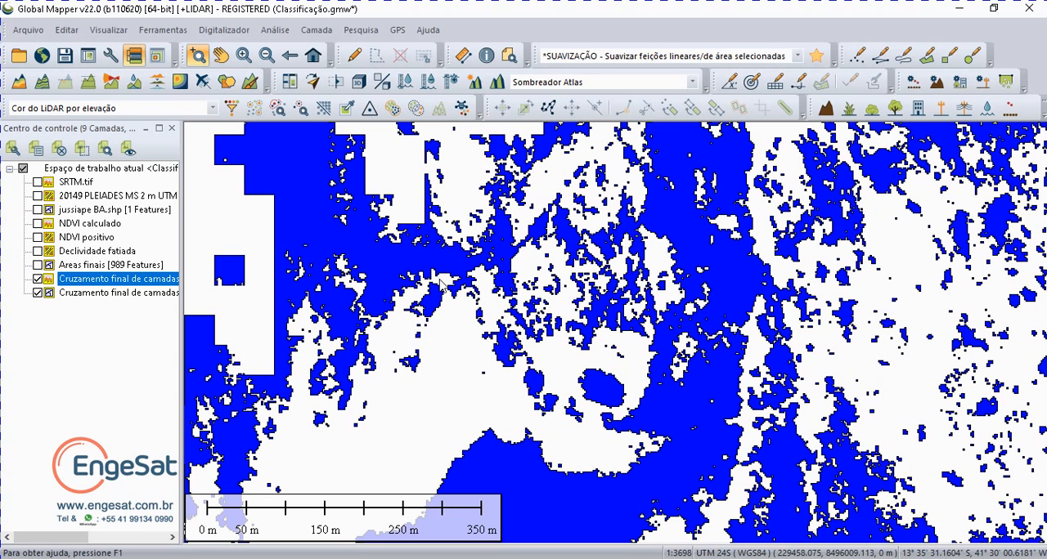
Step: Compare the crossing raster with its newly vectorized areas by switching the visibility of both layers
{"action": "left_click", "coordinate": [37, 279]}
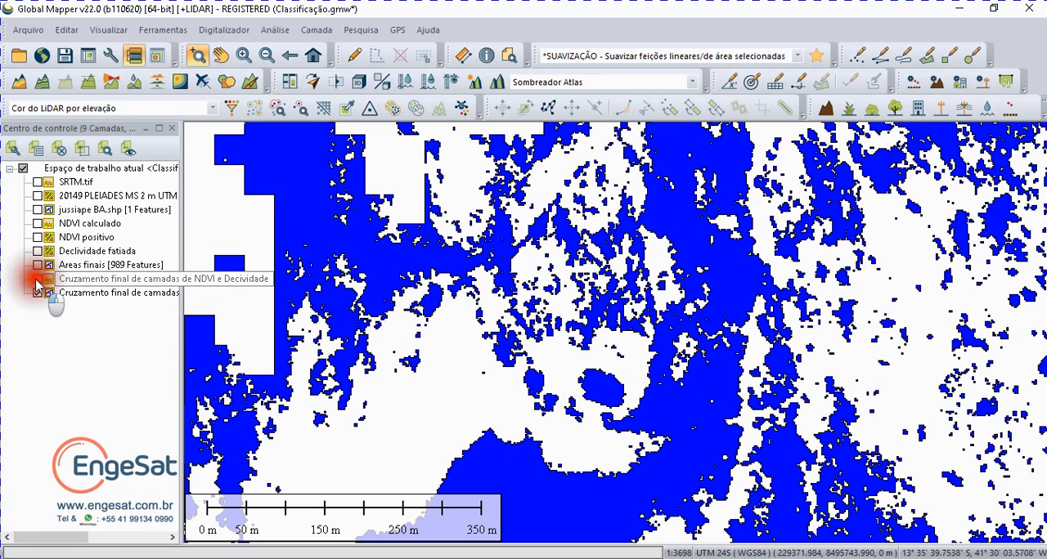
{"action": "left_click", "coordinate": [38, 293]}
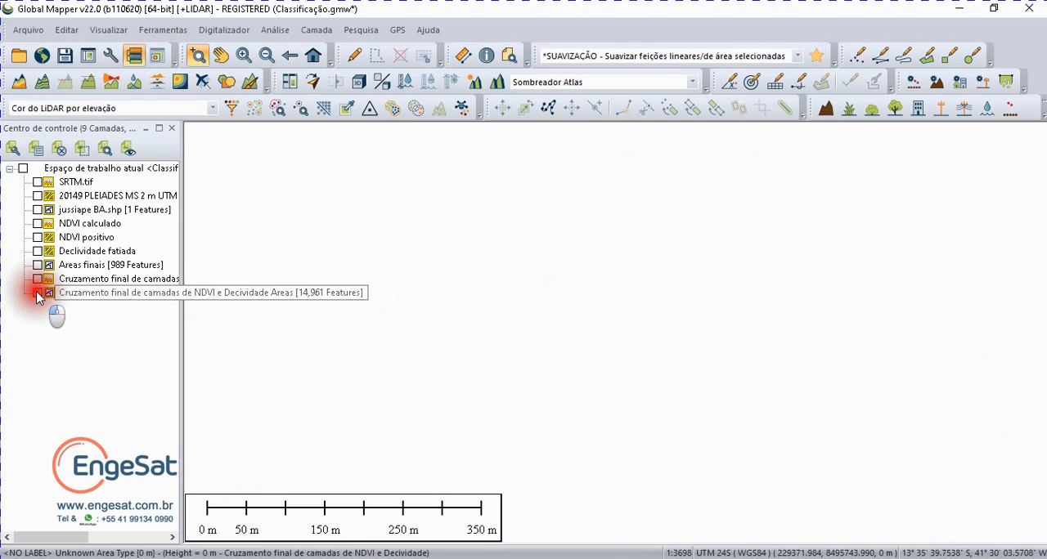
{"action": "left_click", "coordinate": [38, 293]}
{"action": "left_click", "coordinate": [37, 279]}
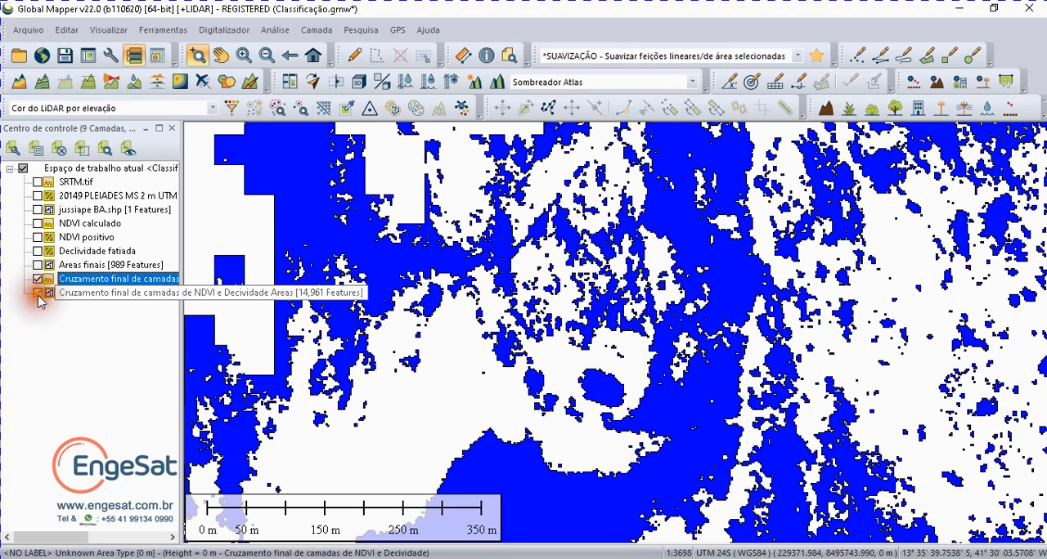
{"action": "left_click", "coordinate": [39, 294]}
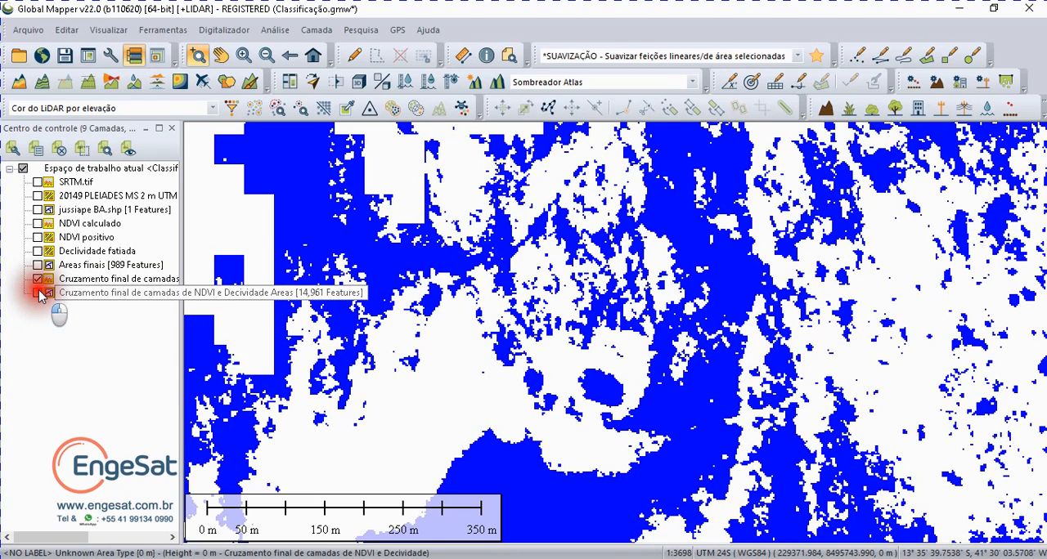
{"action": "left_click", "coordinate": [38, 295]}
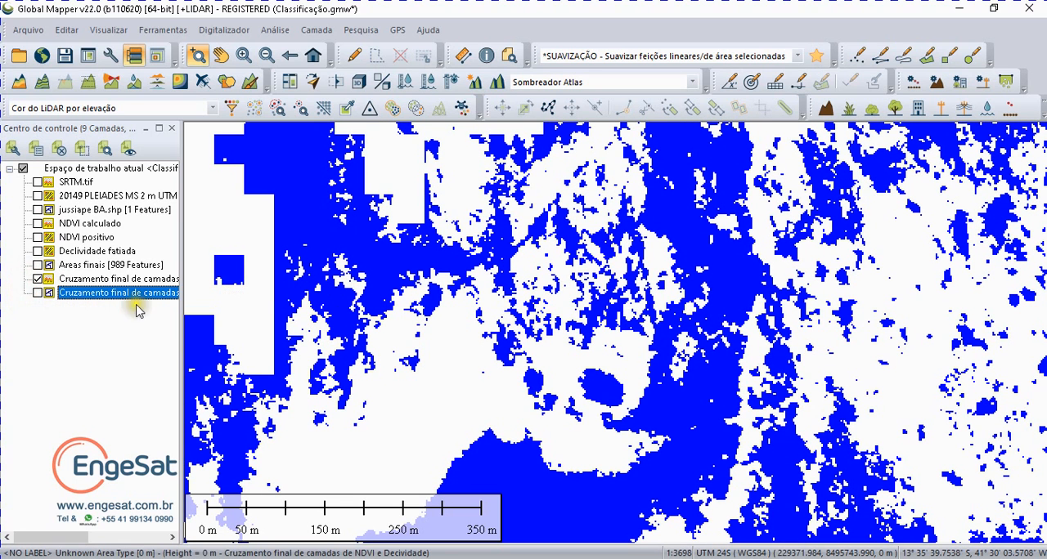
{"action": "left_click", "coordinate": [38, 294]}
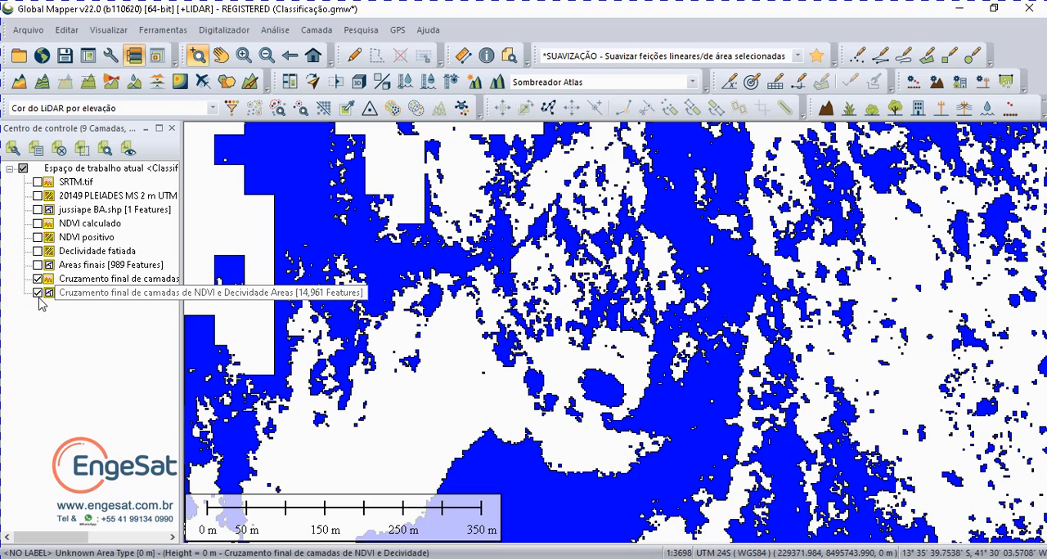
Step: Select all features of the vectorized crossing areas and try selecting areas and islands of 200 sq m or smaller
{"action": "left_click", "coordinate": [114, 293]}
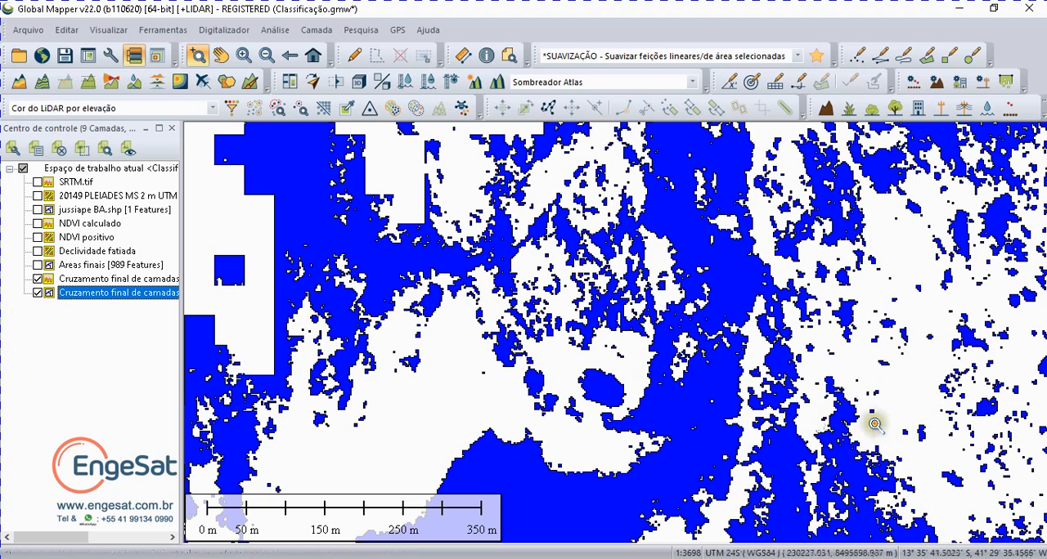
{"action": "right_click", "coordinate": [77, 296]}
{"action": "left_click", "coordinate": [121, 236]}
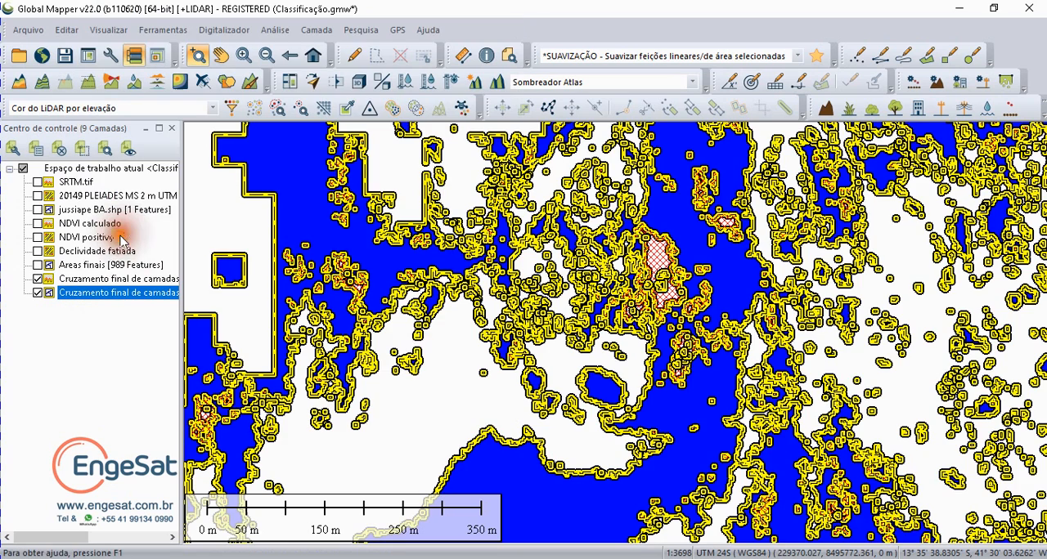
{"action": "right_click", "coordinate": [407, 337]}
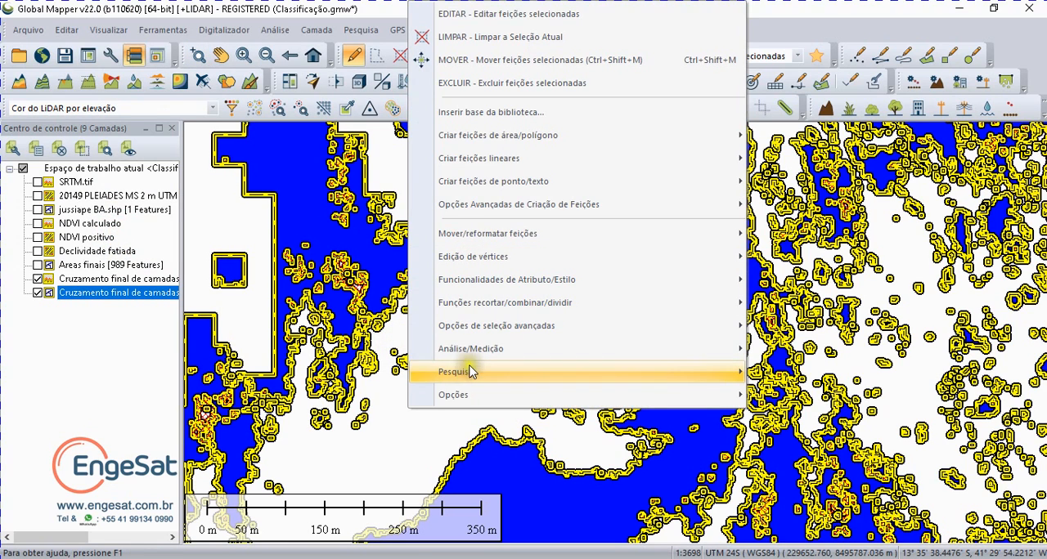
{"action": "mouse_move", "coordinate": [484, 329]}
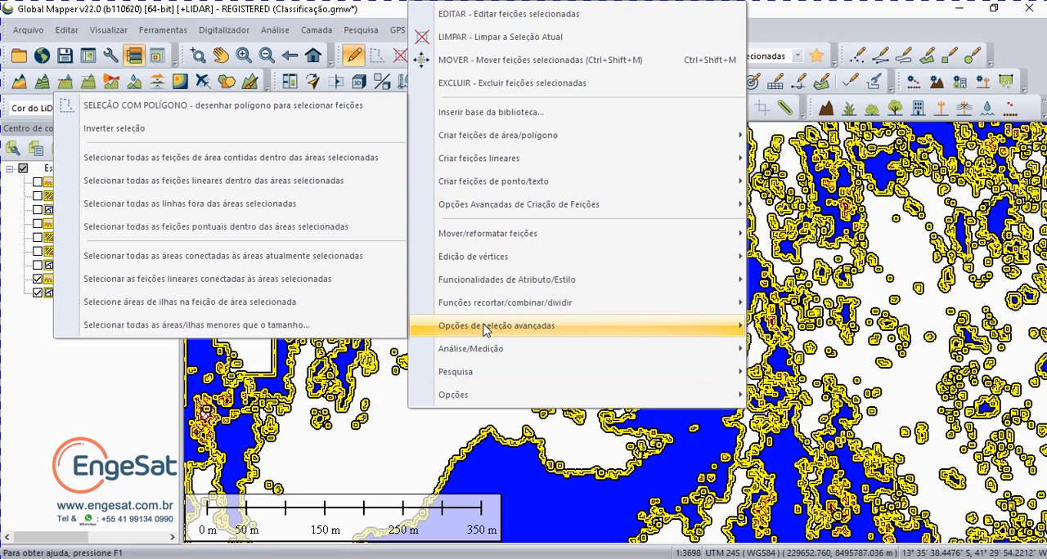
{"action": "left_click", "coordinate": [234, 327]}
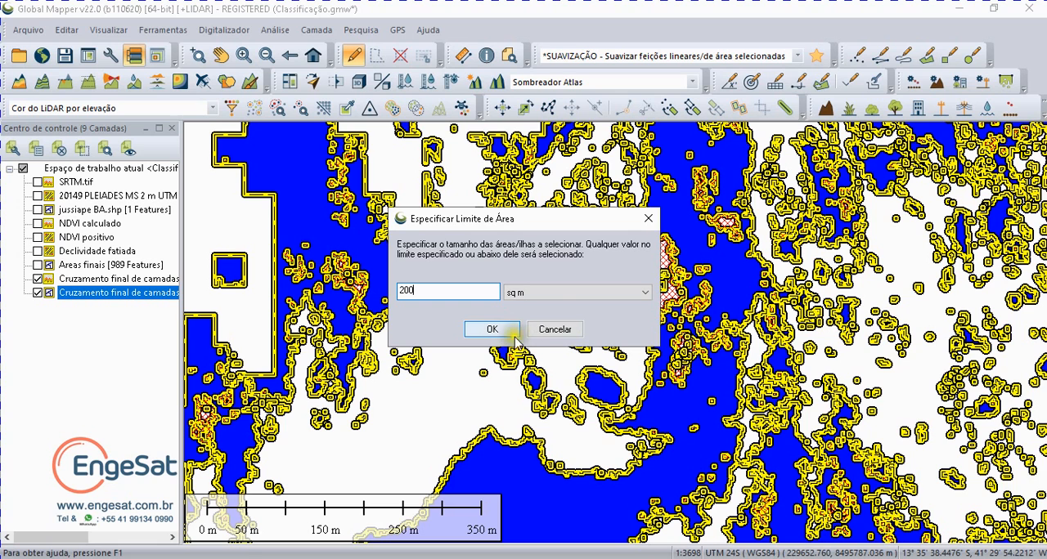
{"action": "left_click", "coordinate": [554, 329]}
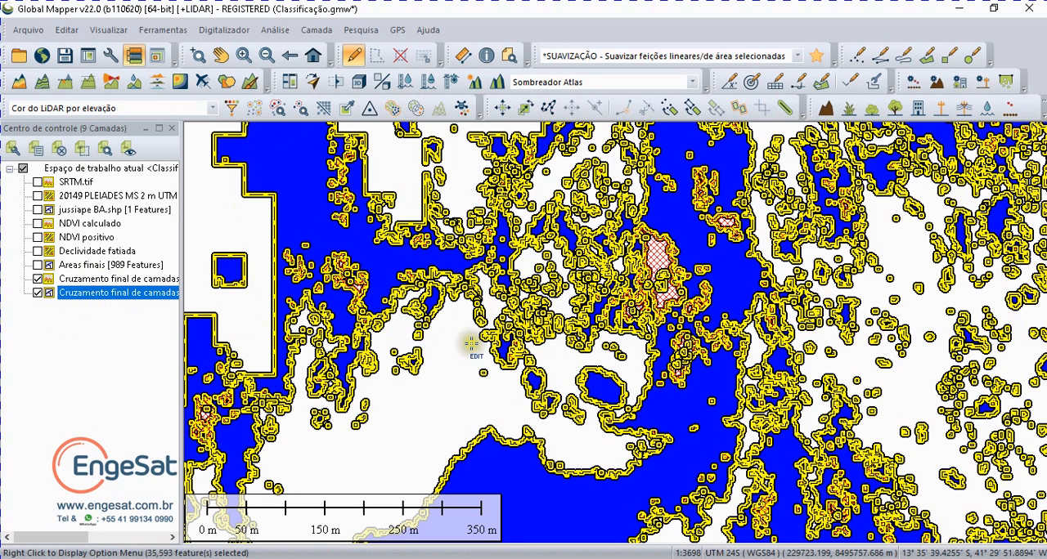
{"action": "left_click", "coordinate": [451, 364]}
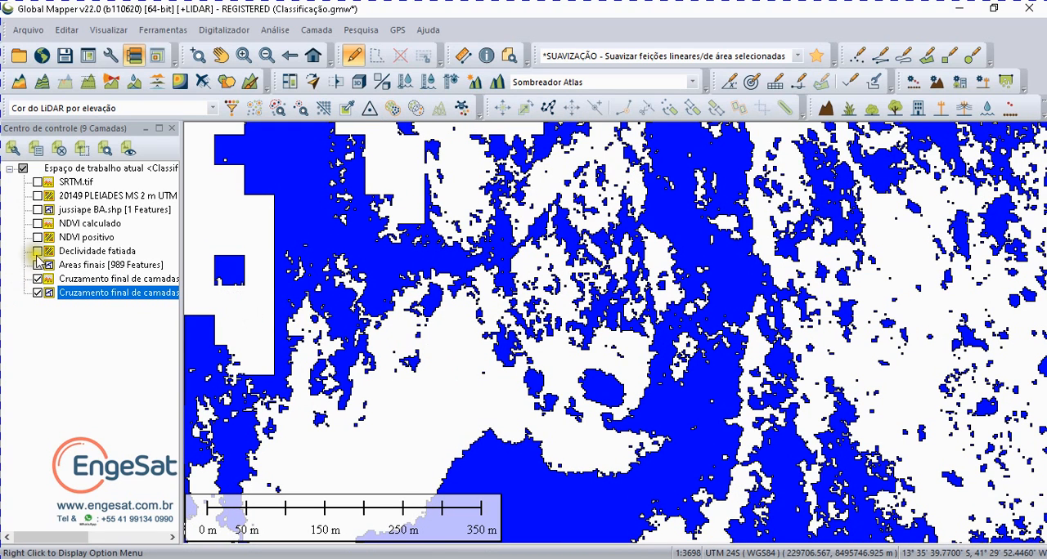
Step: Display Areas finais and compare its polygons with the vectorized crossing areas, ending with the vectorized crossing areas hidden
{"action": "left_click", "coordinate": [38, 292]}
{"action": "left_click", "coordinate": [39, 266]}
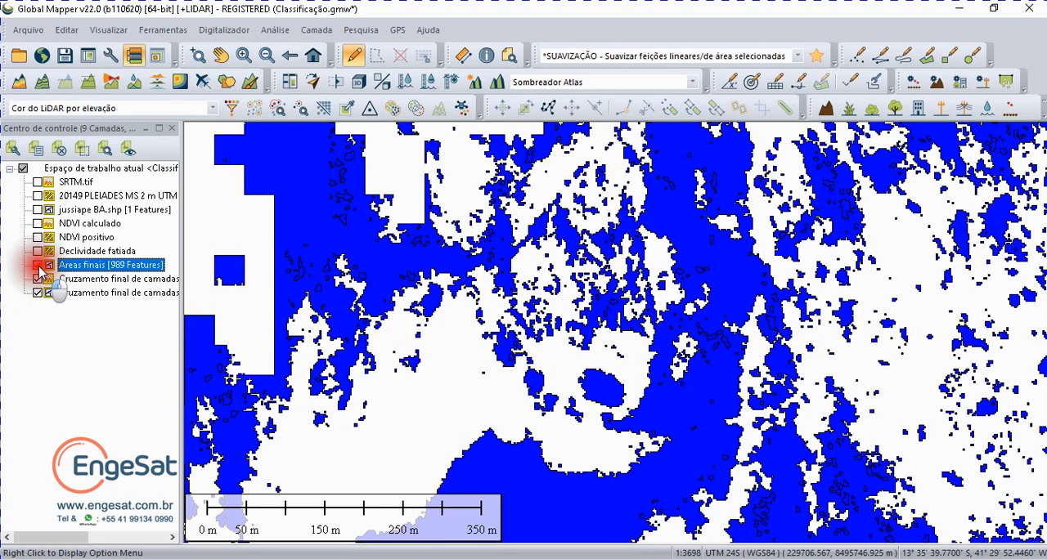
{"action": "left_click", "coordinate": [38, 266]}
{"action": "left_click", "coordinate": [38, 293]}
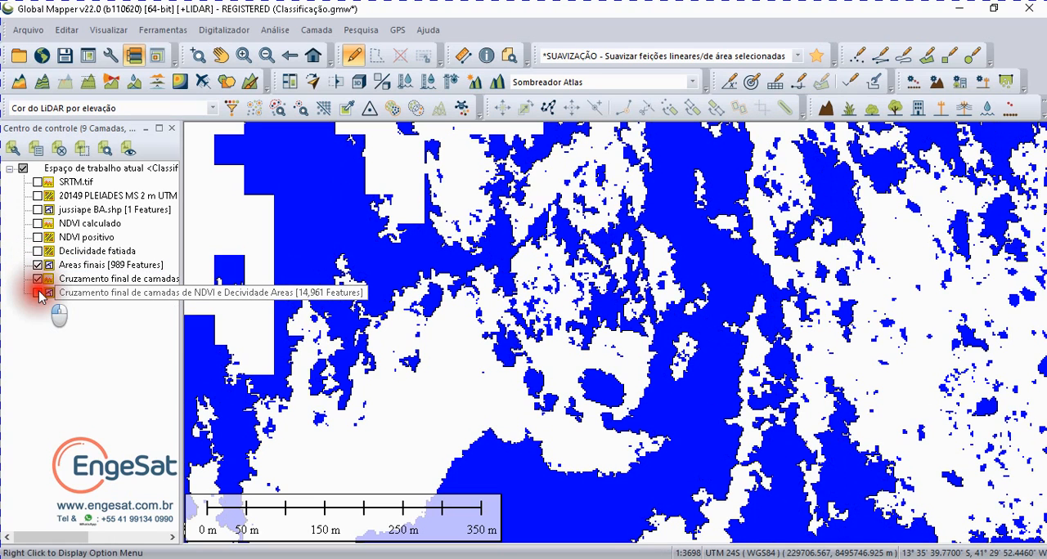
{"action": "left_click", "coordinate": [37, 293]}
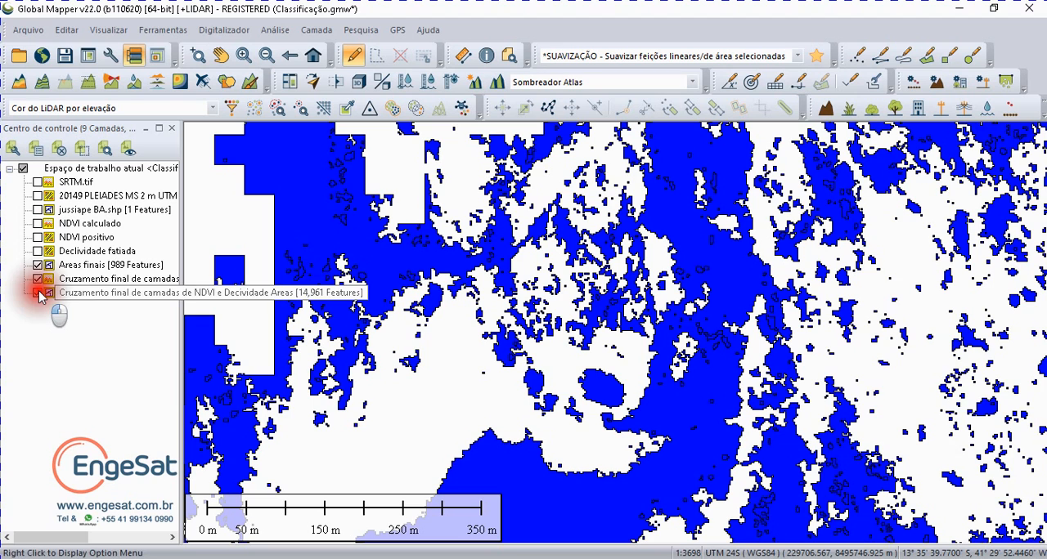
{"action": "left_click", "coordinate": [39, 293]}
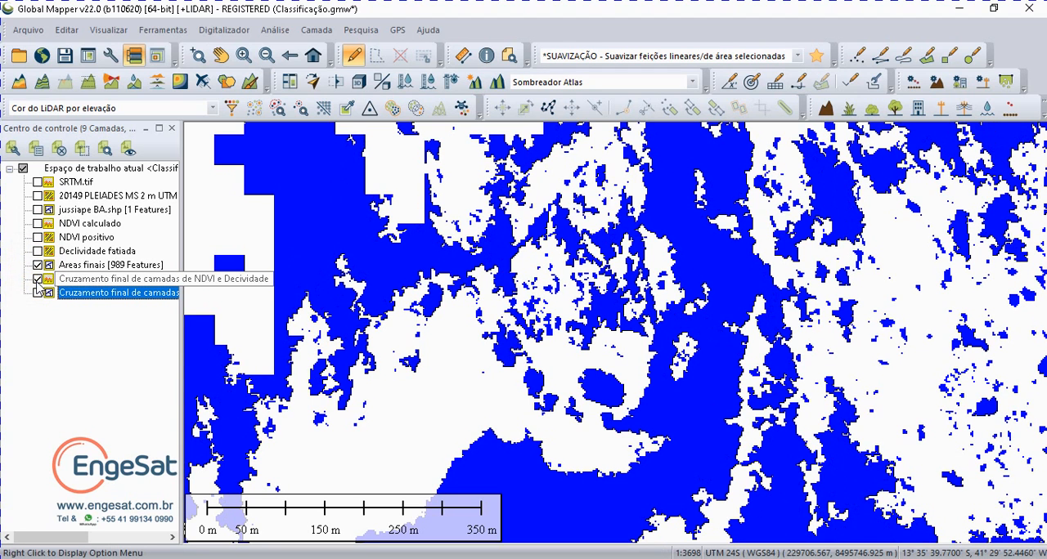
Step: Compare Areas finais with the crossing raster by repeatedly hiding and showing the raster, ending with it hidden
{"action": "left_click", "coordinate": [37, 279]}
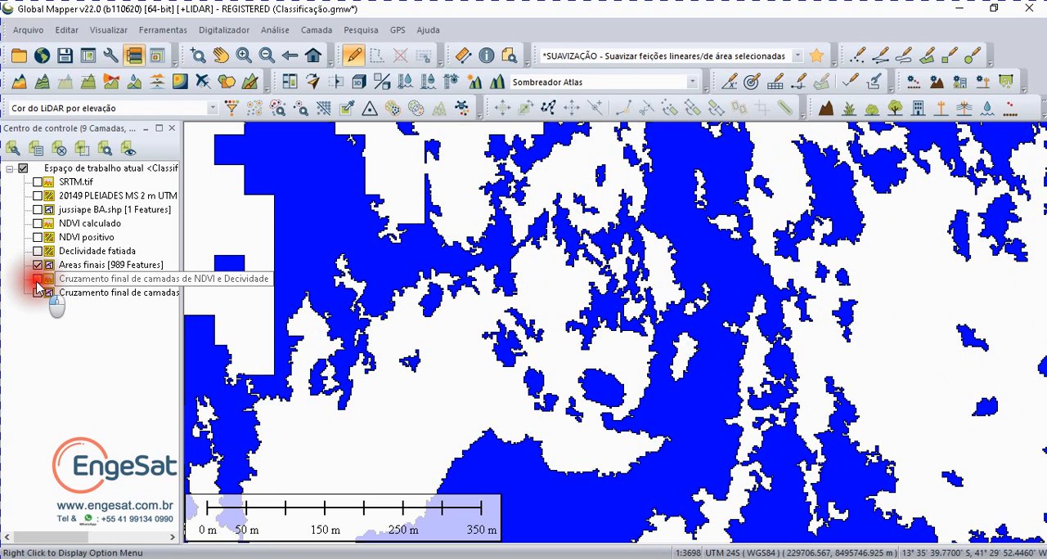
{"action": "left_click", "coordinate": [37, 280]}
{"action": "left_click", "coordinate": [38, 280]}
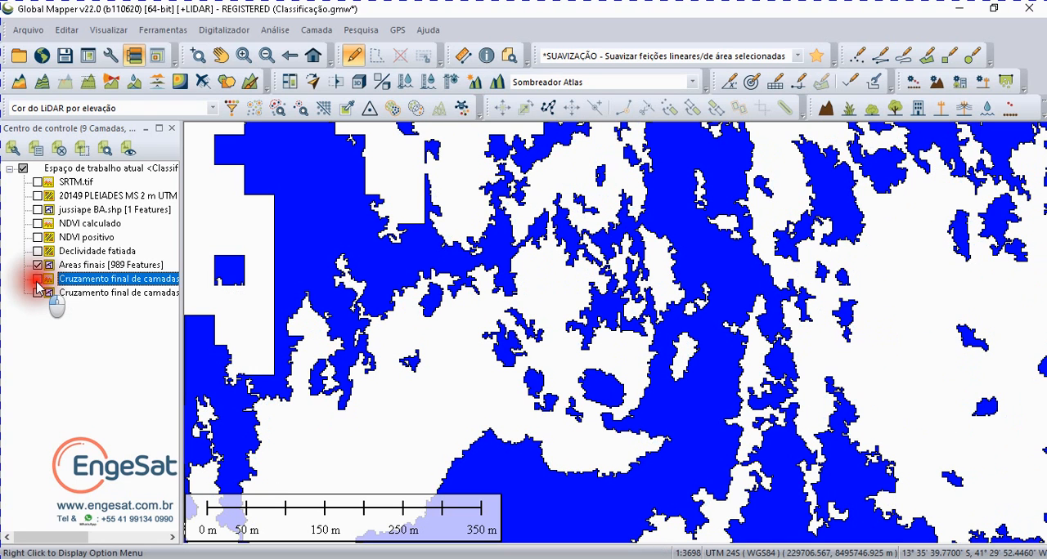
{"action": "left_click", "coordinate": [38, 279]}
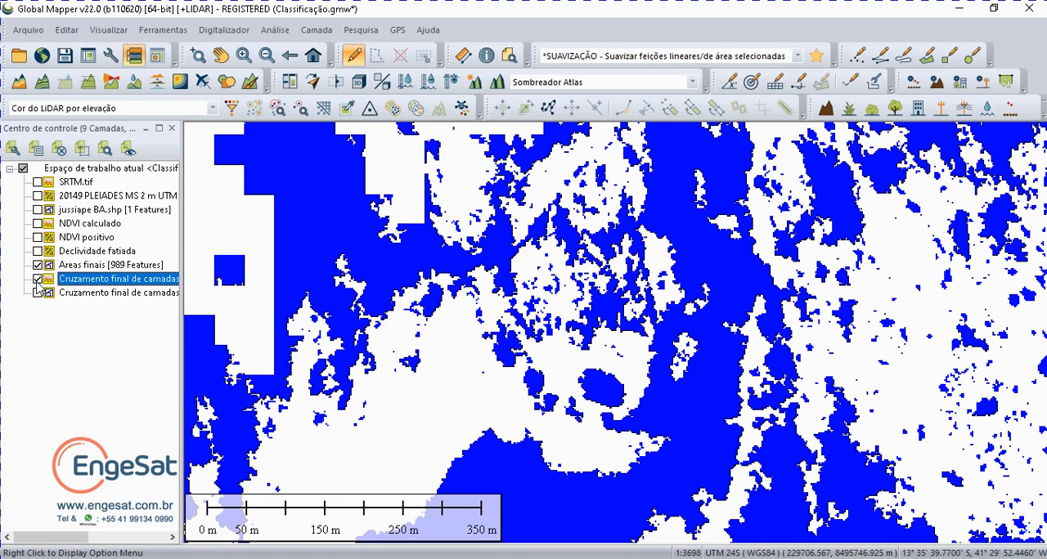
{"action": "left_click", "coordinate": [37, 280]}
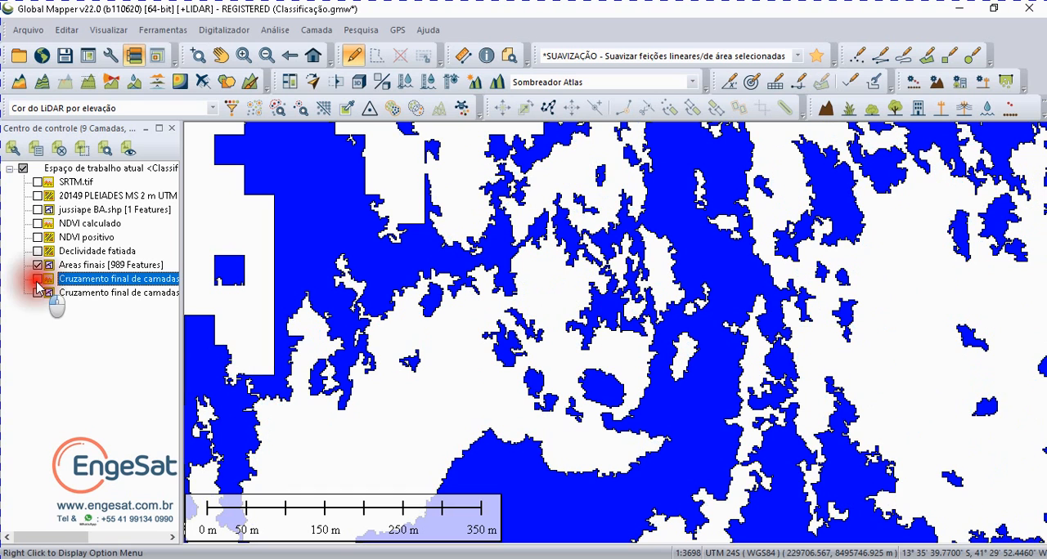
{"action": "left_click", "coordinate": [37, 279]}
{"action": "left_click", "coordinate": [38, 279]}
Step: Show the vectorized crossing areas and compare them with the crossing raster and Areas finais, ending on Areas finais alone
{"action": "left_click", "coordinate": [38, 292]}
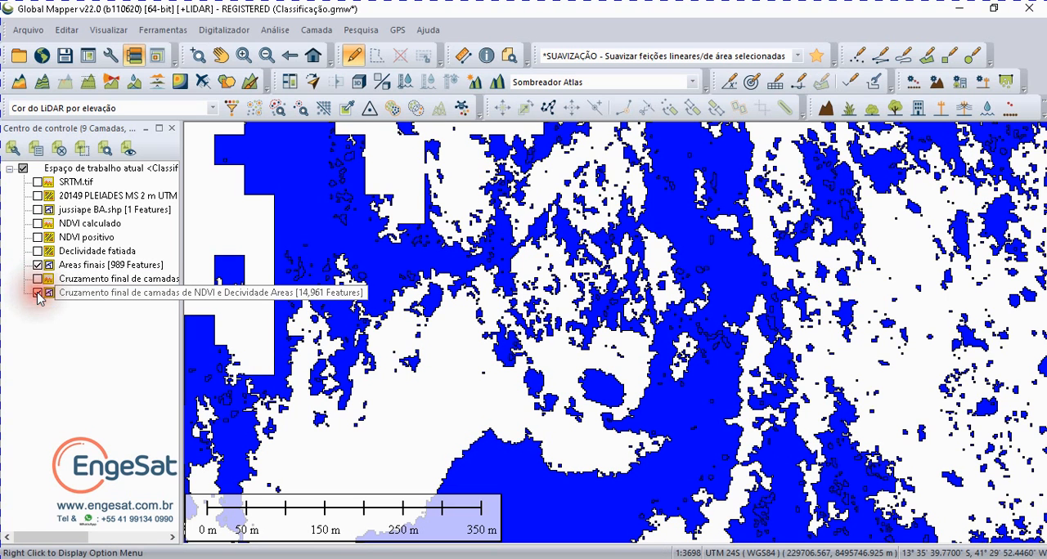
{"action": "left_click", "coordinate": [38, 265]}
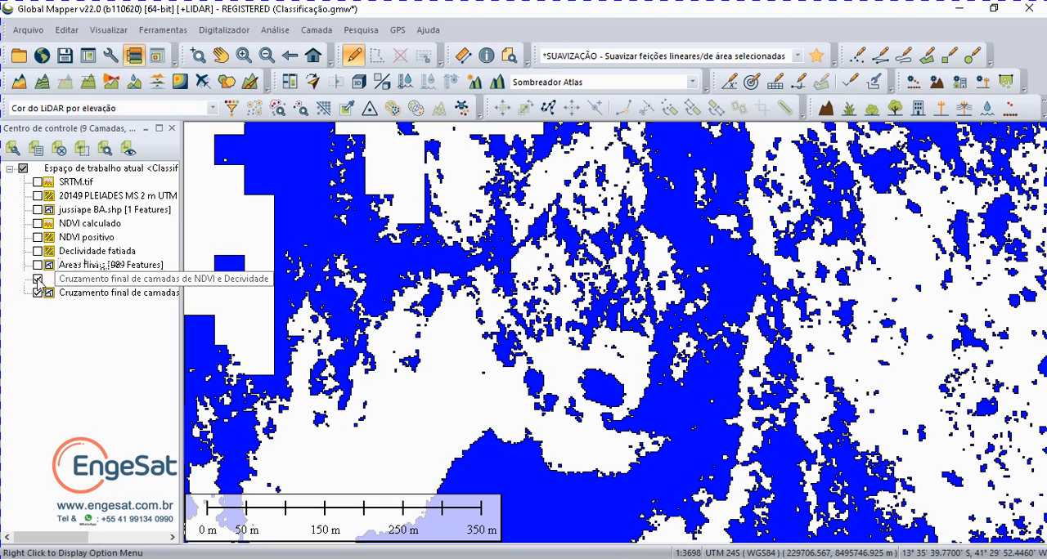
{"action": "left_click", "coordinate": [38, 280]}
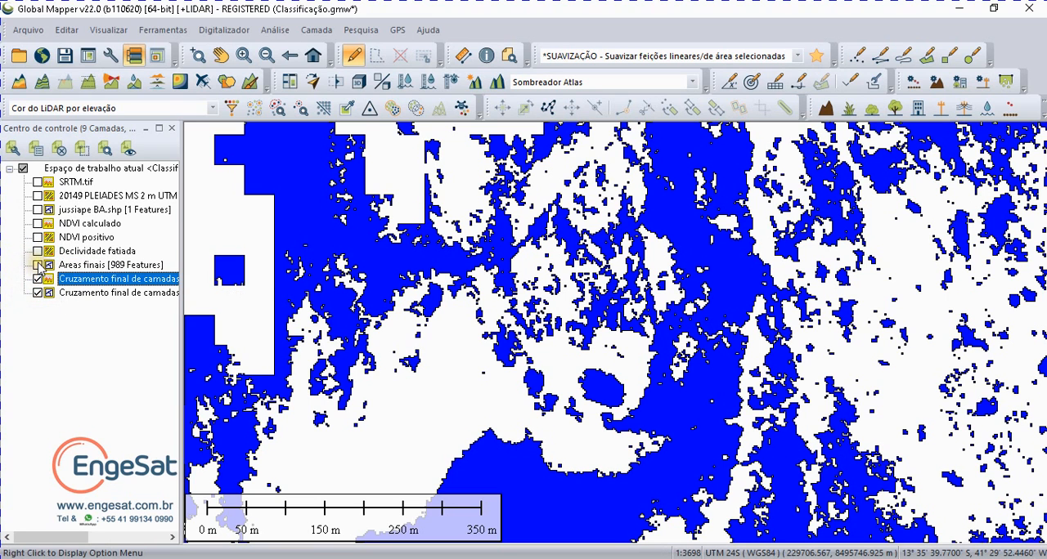
{"action": "left_click", "coordinate": [37, 266]}
{"action": "left_click", "coordinate": [38, 280]}
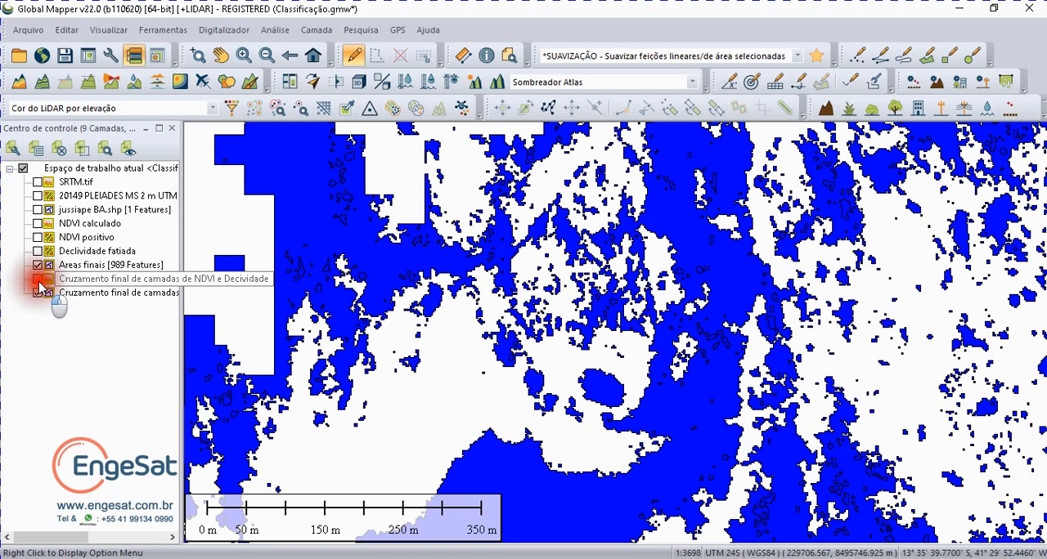
{"action": "left_click", "coordinate": [37, 294]}
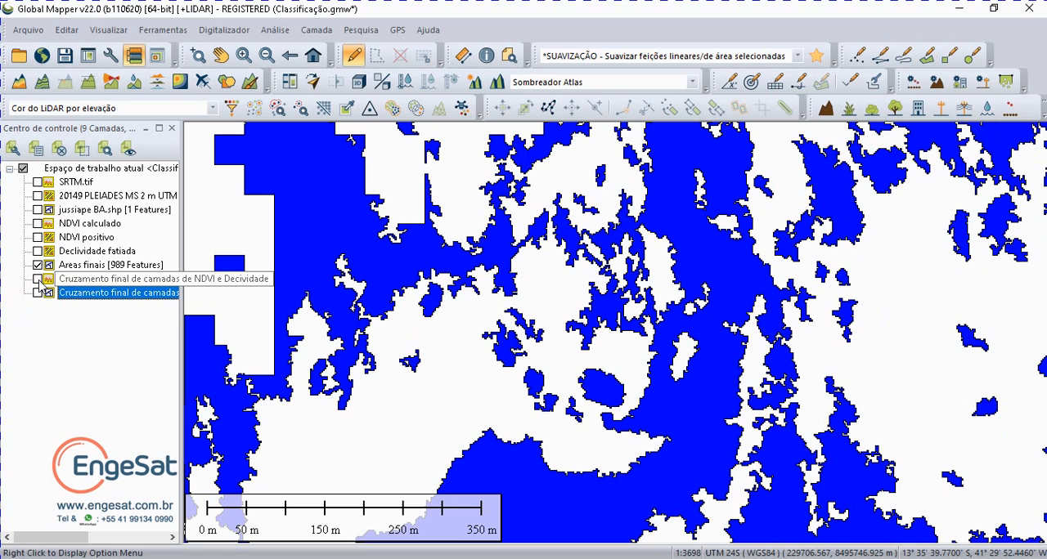
Step: View the crossing raster, its vectorized areas and Areas finais one after another, leaving only Areas finais displayed
{"action": "left_click", "coordinate": [37, 280]}
{"action": "left_click", "coordinate": [37, 265]}
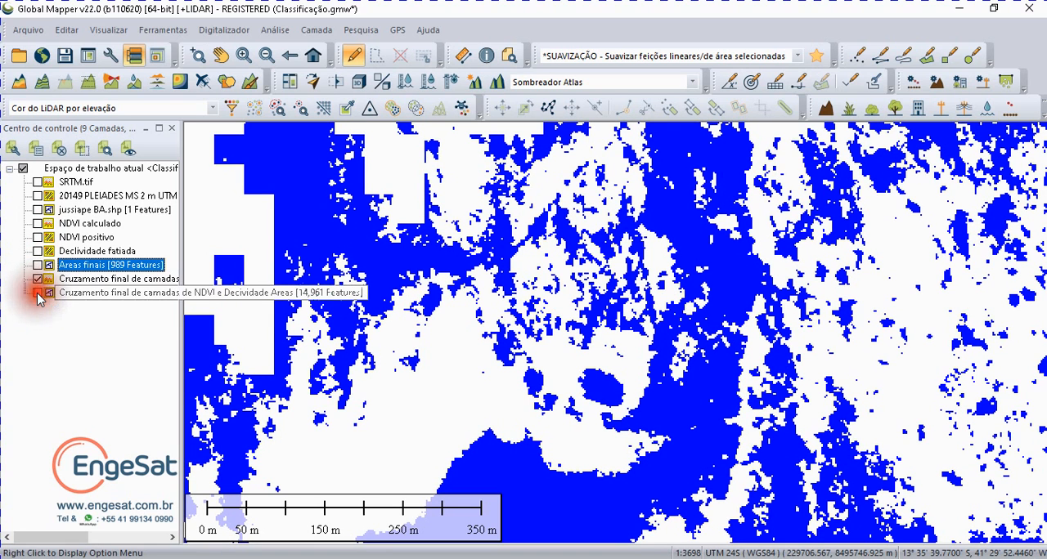
{"action": "left_click", "coordinate": [37, 294]}
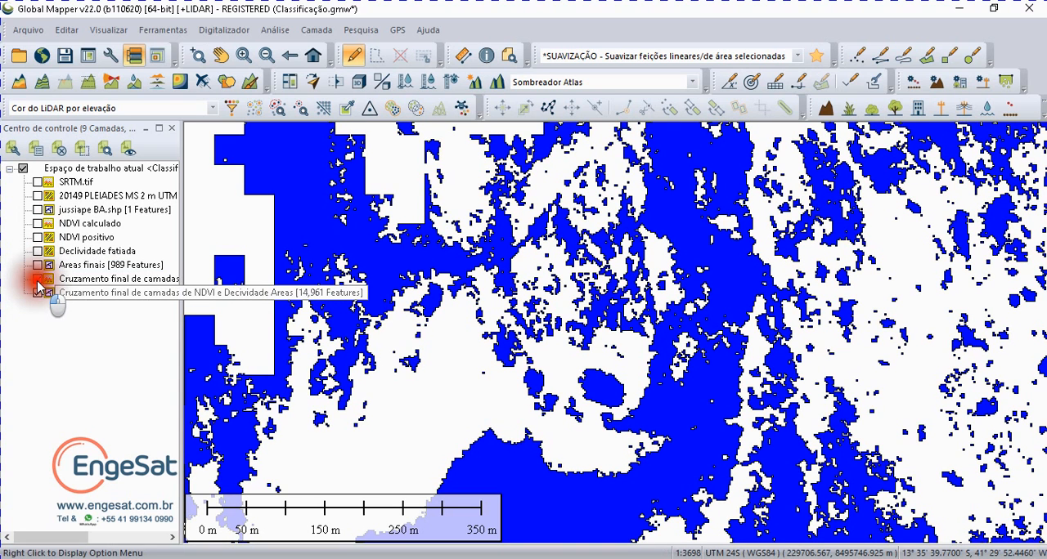
{"action": "left_click", "coordinate": [38, 280]}
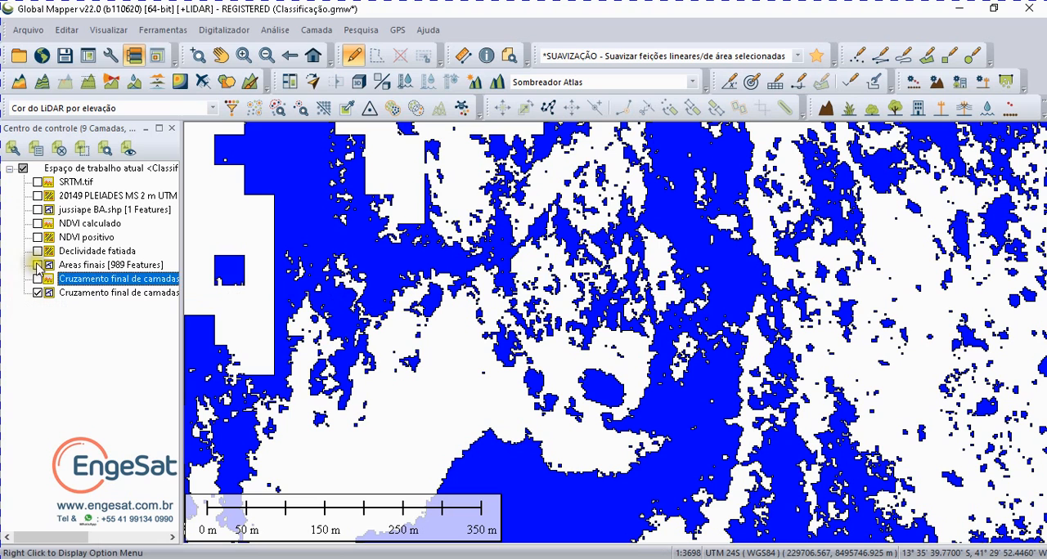
{"action": "left_click", "coordinate": [37, 266]}
{"action": "left_click", "coordinate": [37, 293]}
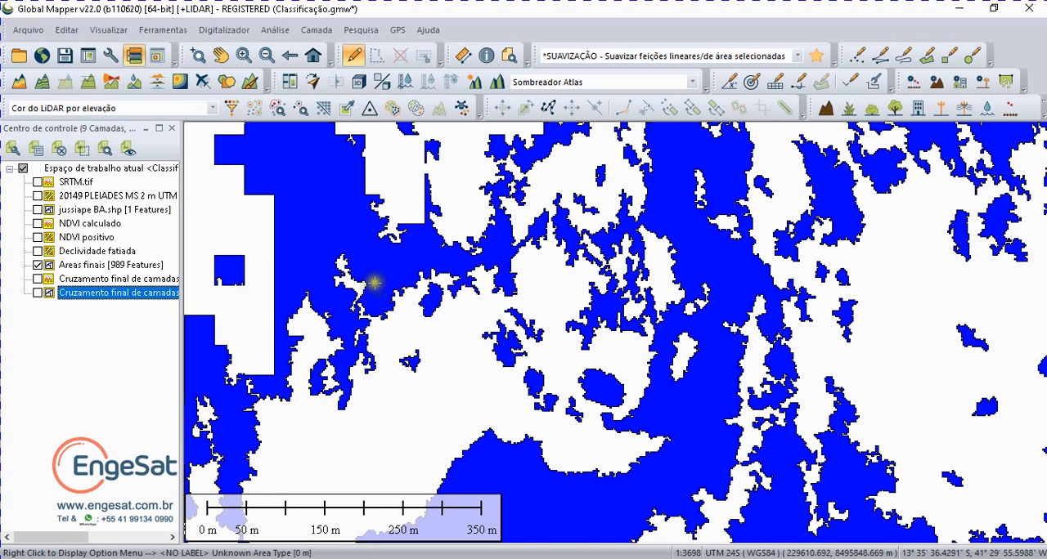
Step: Toggle the vectorized crossing areas over Areas finais across a wider area to compare them, leaving only Areas finais displayed
{"action": "scroll", "coordinate": [400, 281], "scroll_direction": "down", "scroll_amount": 1}
{"action": "scroll", "coordinate": [401, 282], "scroll_direction": "down", "scroll_amount": 1}
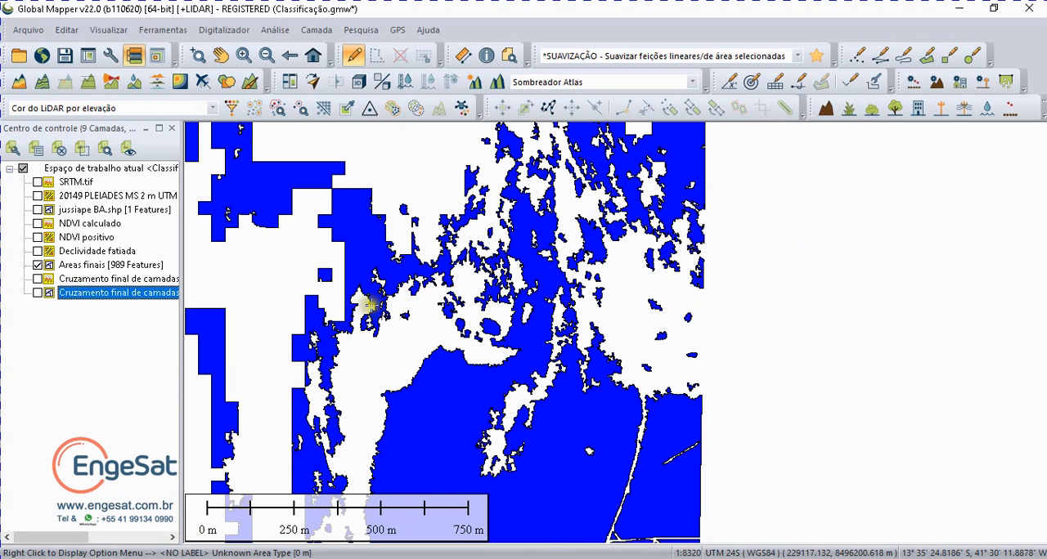
{"action": "left_click", "coordinate": [38, 293]}
{"action": "left_click", "coordinate": [39, 292]}
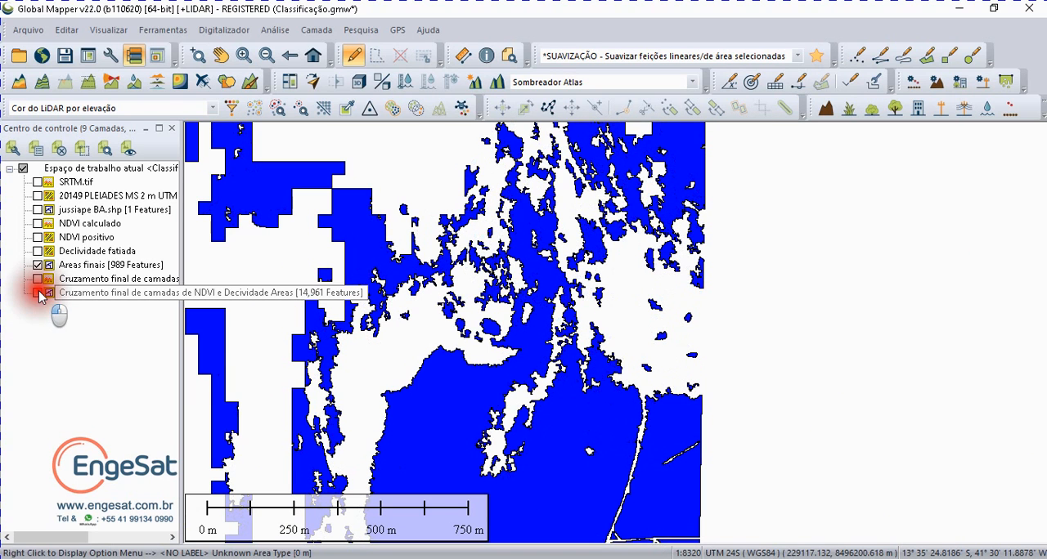
{"action": "left_click", "coordinate": [40, 292]}
{"action": "left_click", "coordinate": [40, 292]}
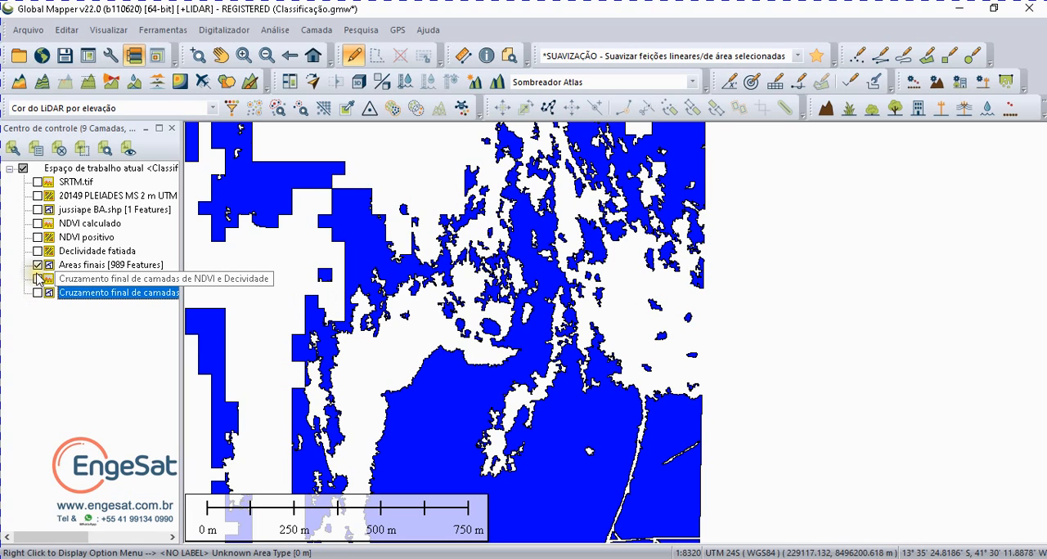
Step: View the full extent of Areas finais and review the available analysis tools, leaving no layer selected
{"action": "left_click", "coordinate": [313, 55]}
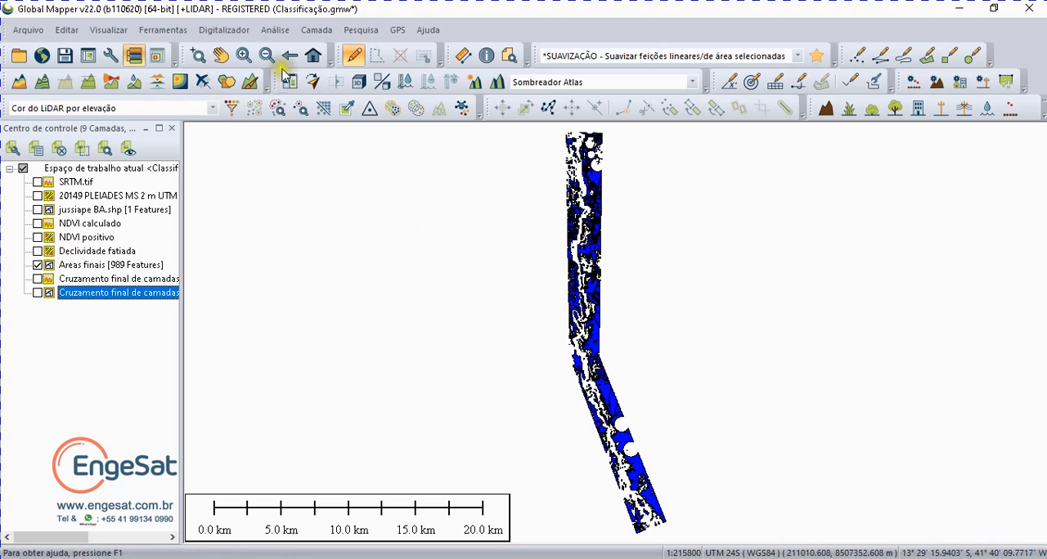
{"action": "left_click", "coordinate": [275, 30]}
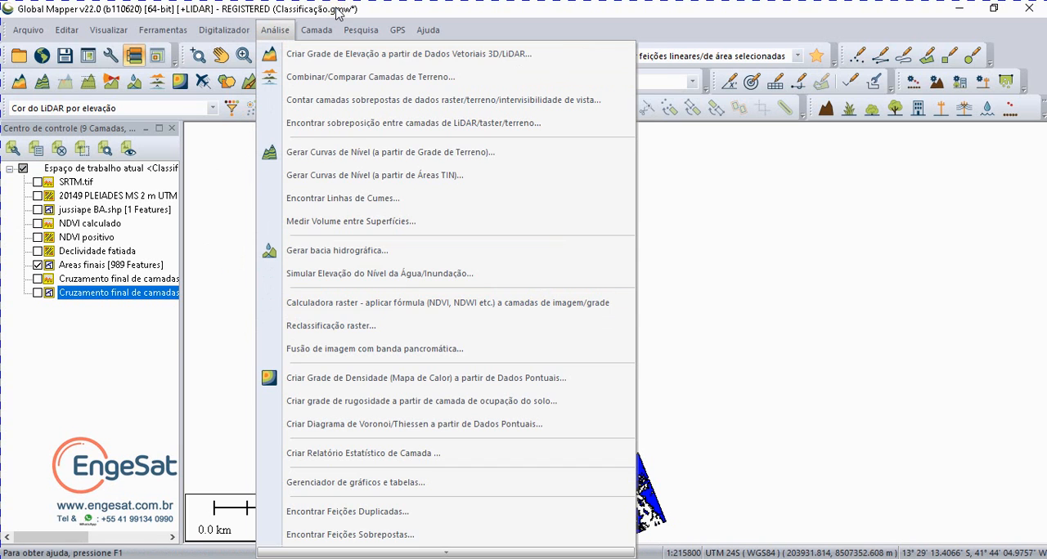
{"action": "left_click", "coordinate": [95, 340]}
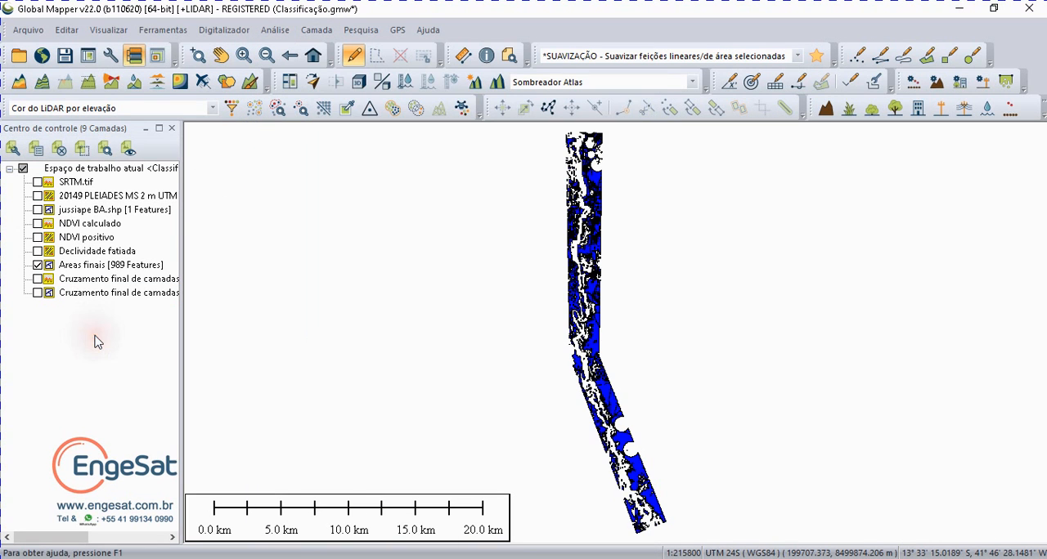